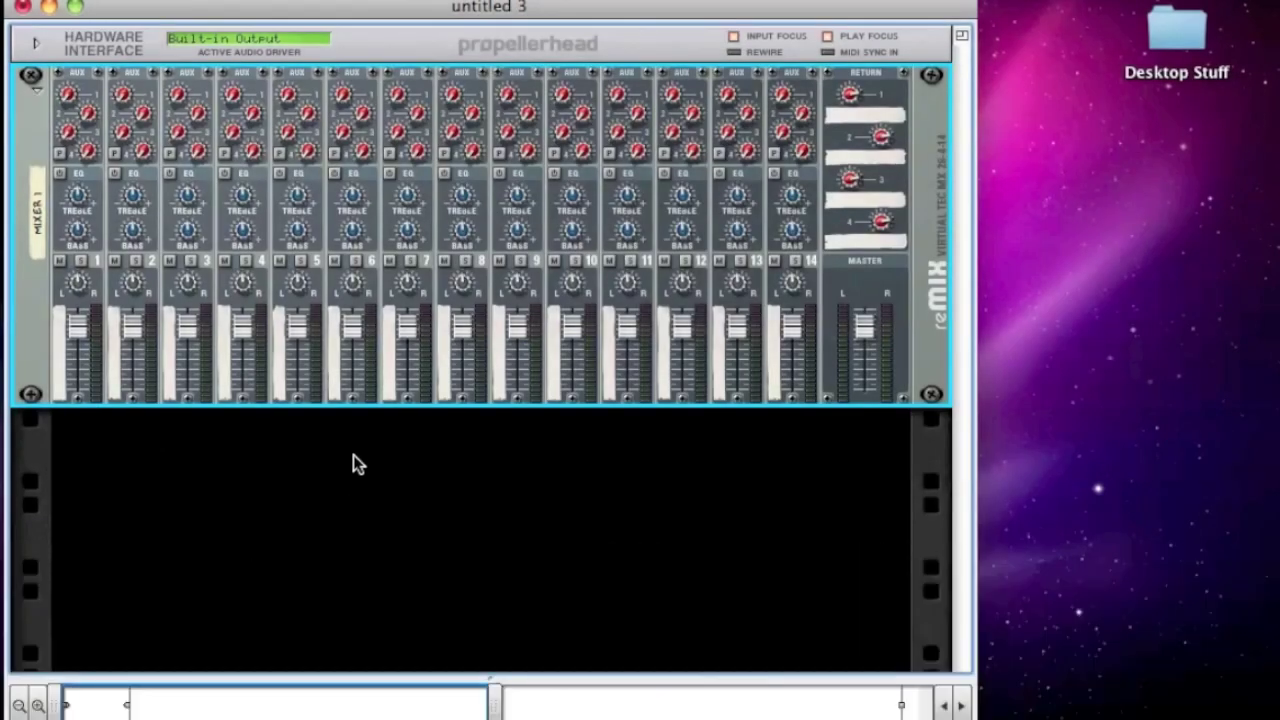
Step: Add an NN-XT Advanced Sampler below the mixer and initialize its patch
right_click(353, 457)
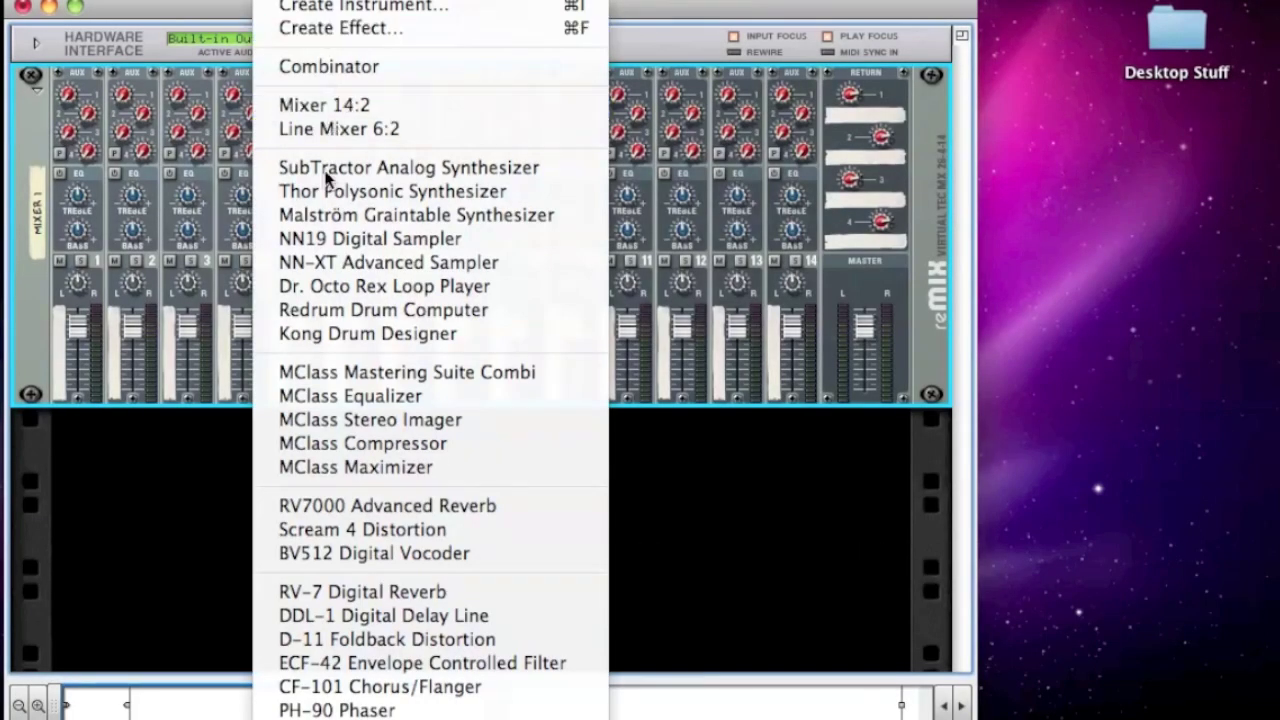
click(321, 262)
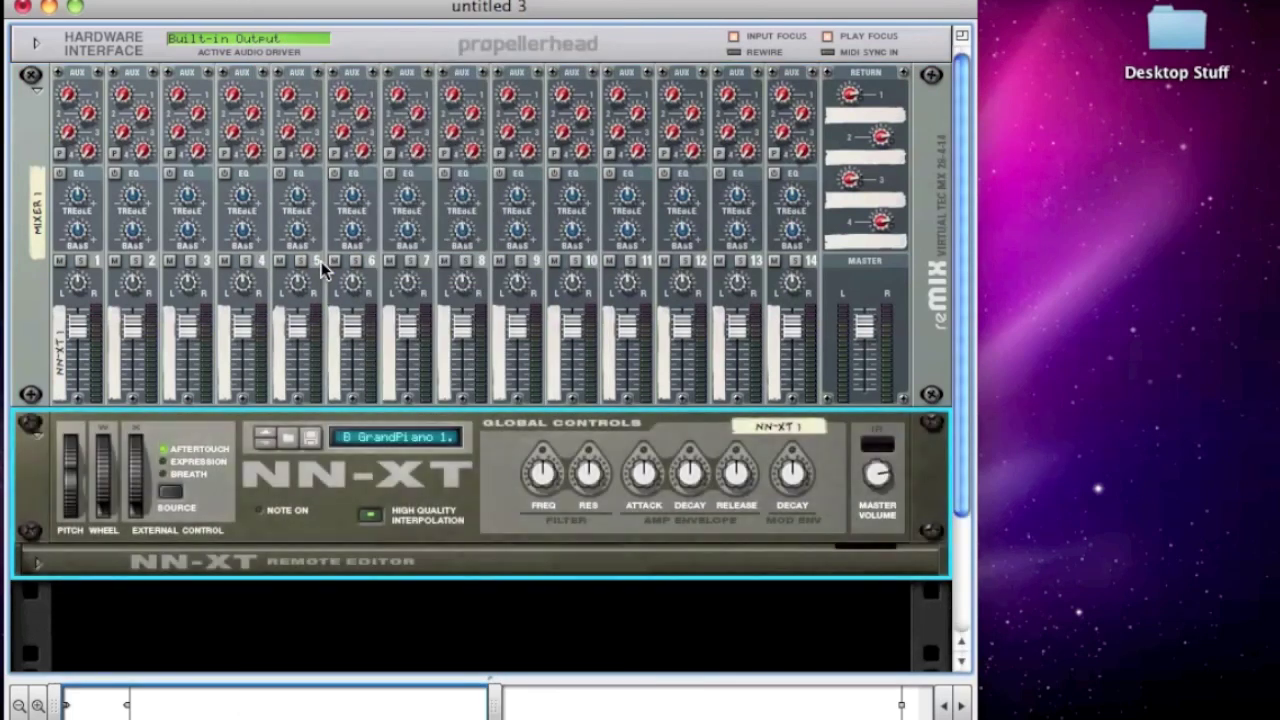
right_click(328, 498)
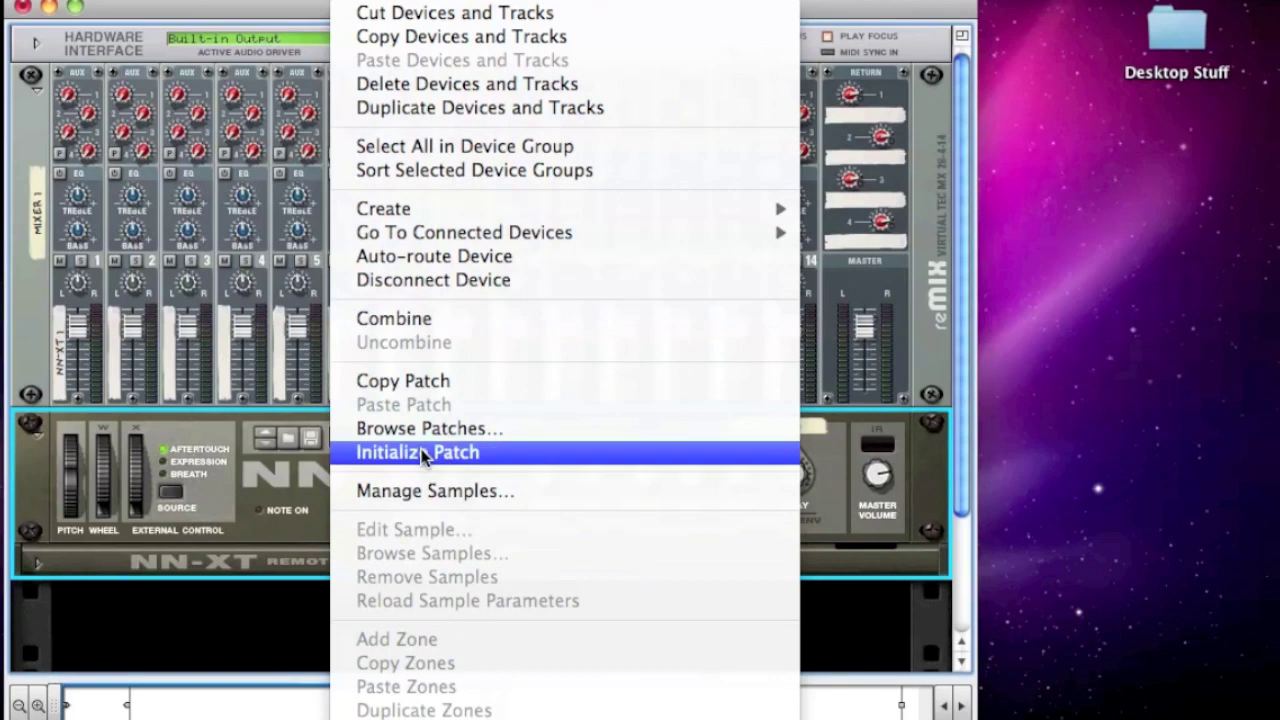
click(424, 456)
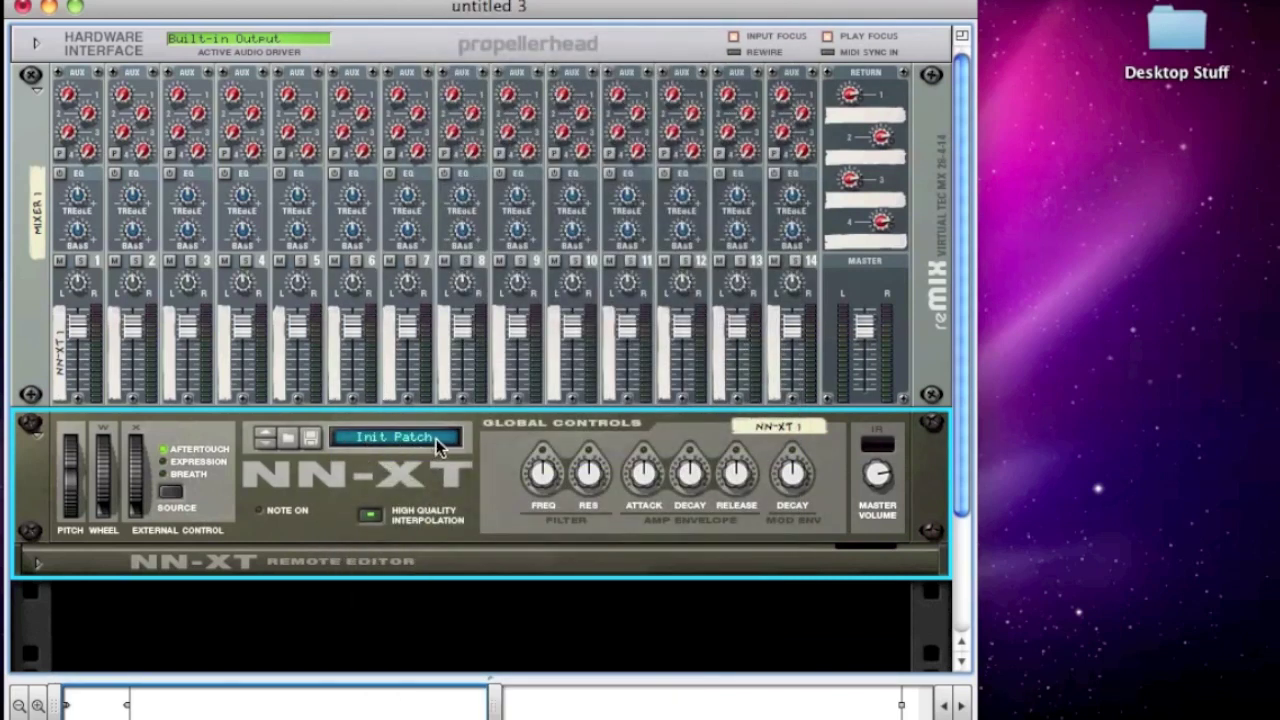
Step: Unfold the NN-XT's remote editor and look over its sample area and controls
scroll(426, 449, down, 5)
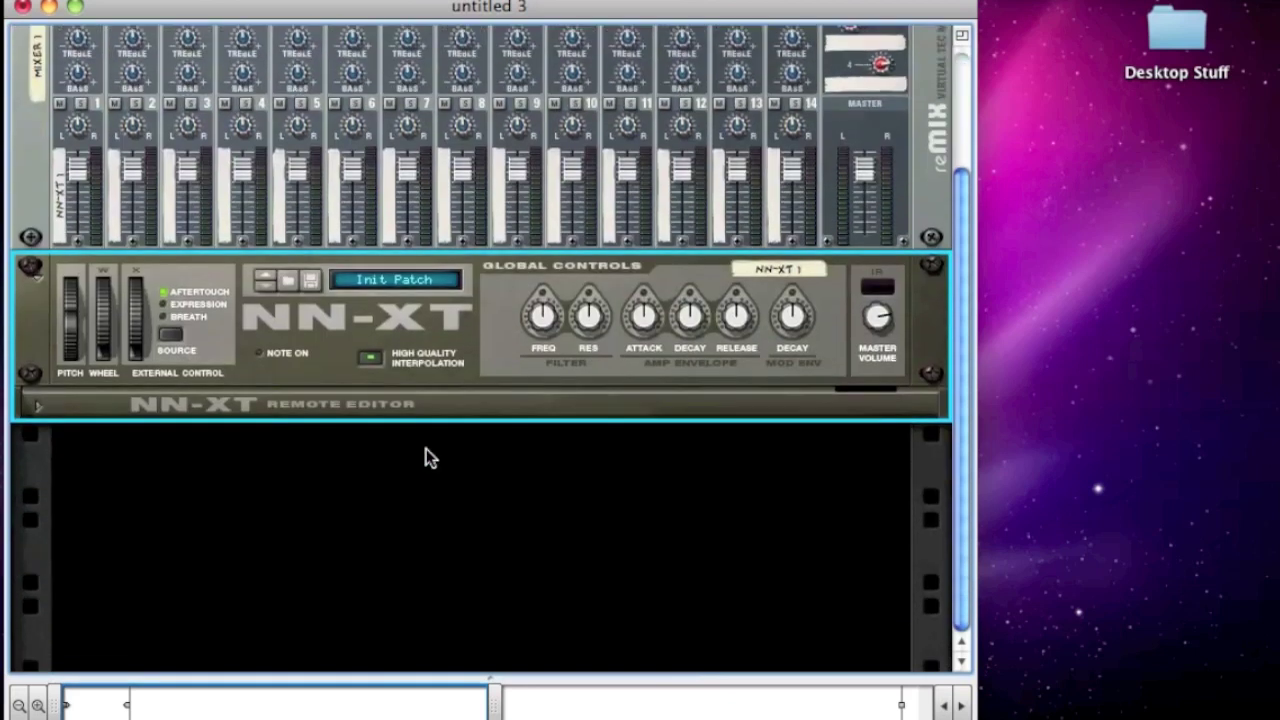
click(37, 406)
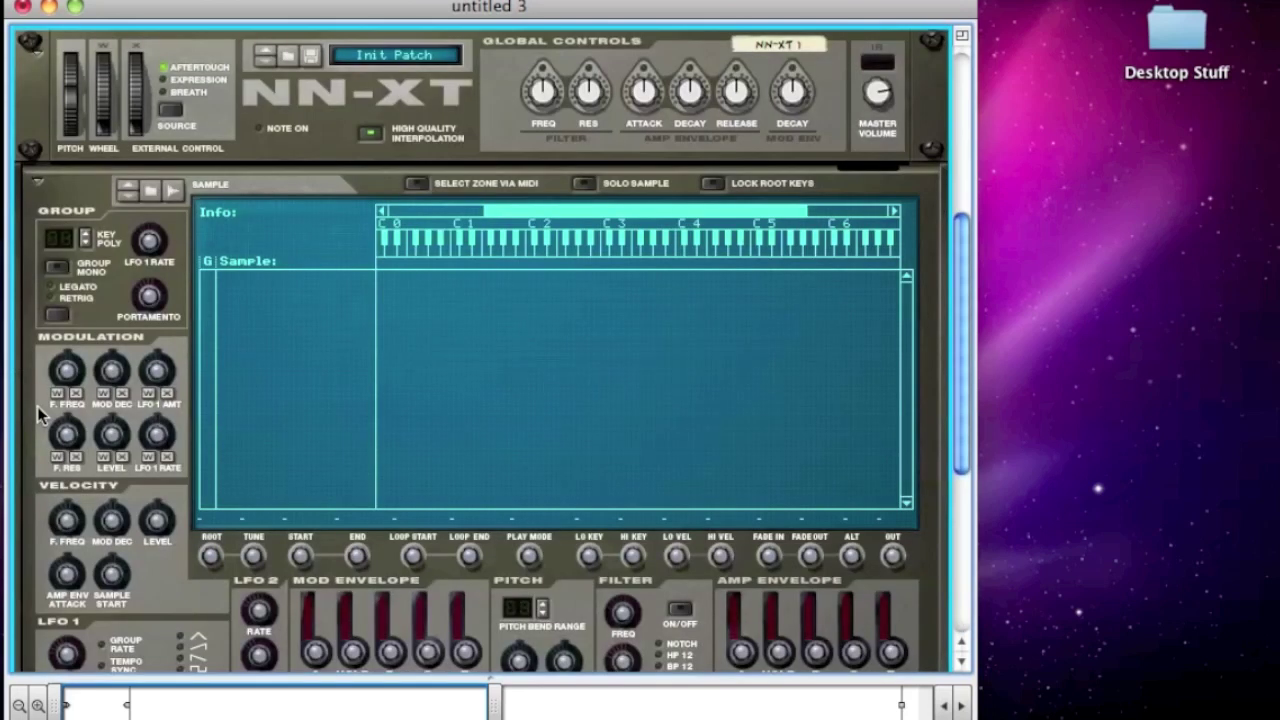
scroll(429, 250, down, 2)
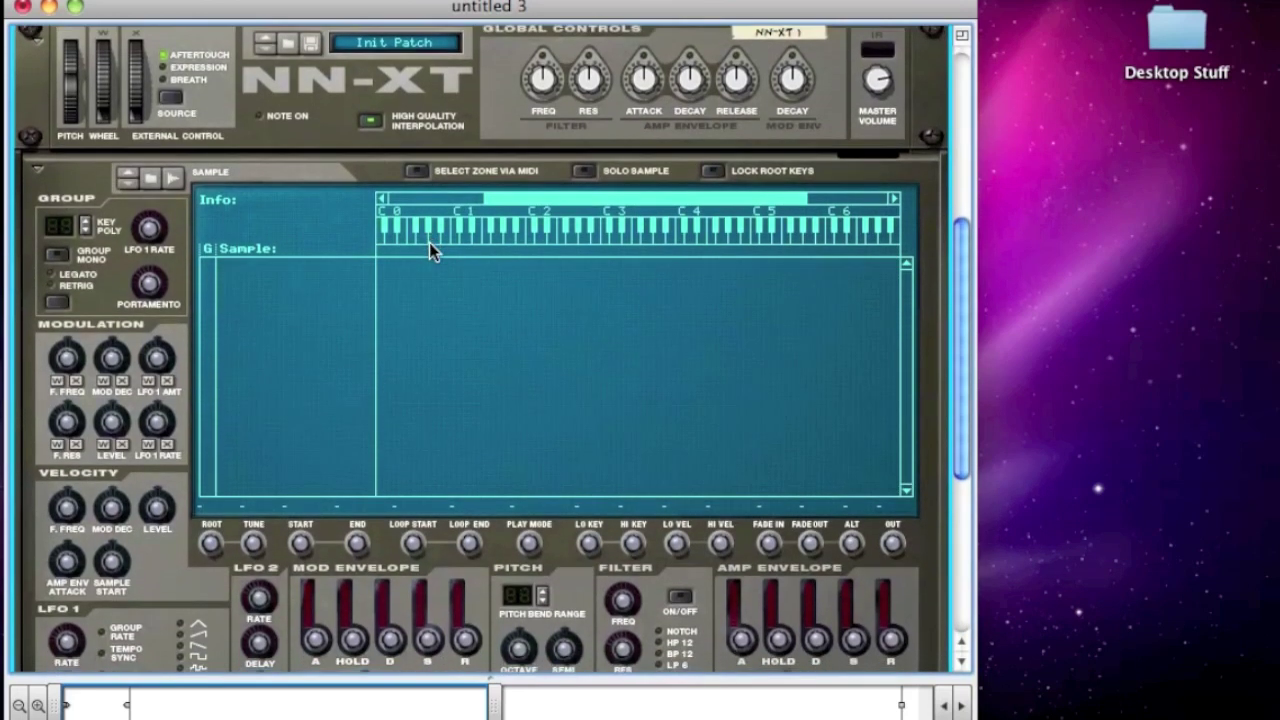
scroll(429, 251, down, 3)
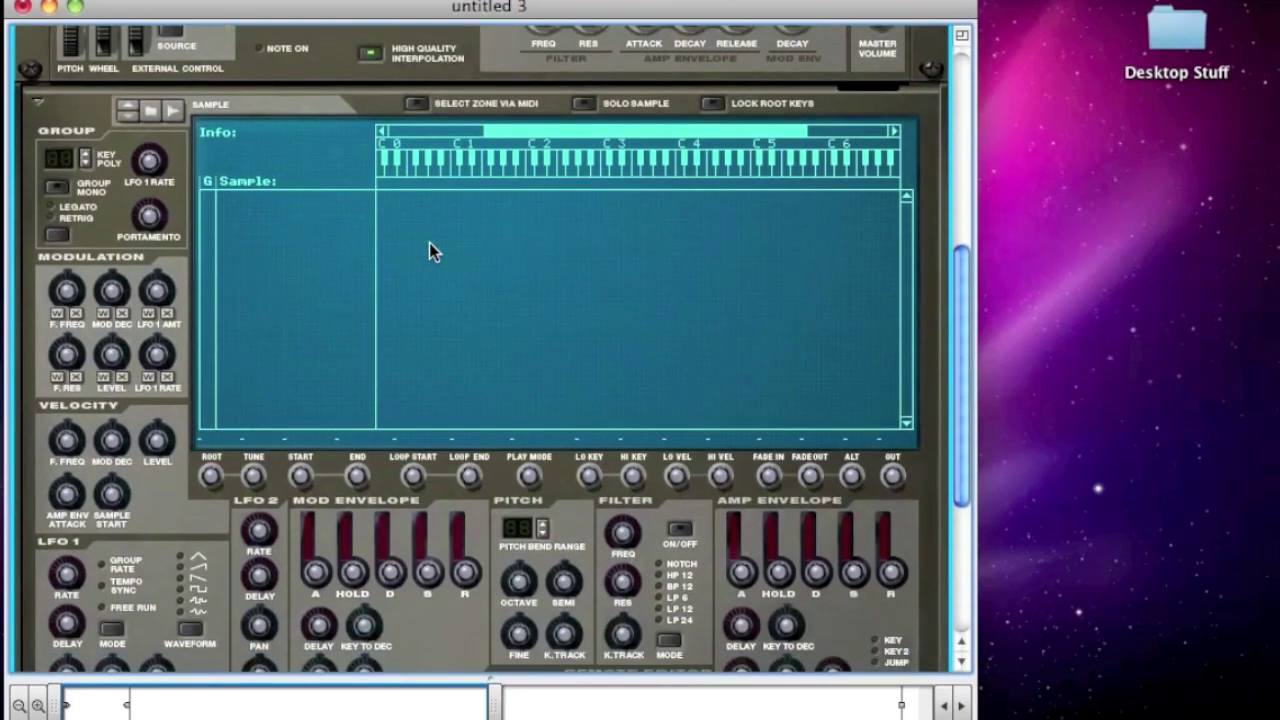
scroll(429, 243, down, 3)
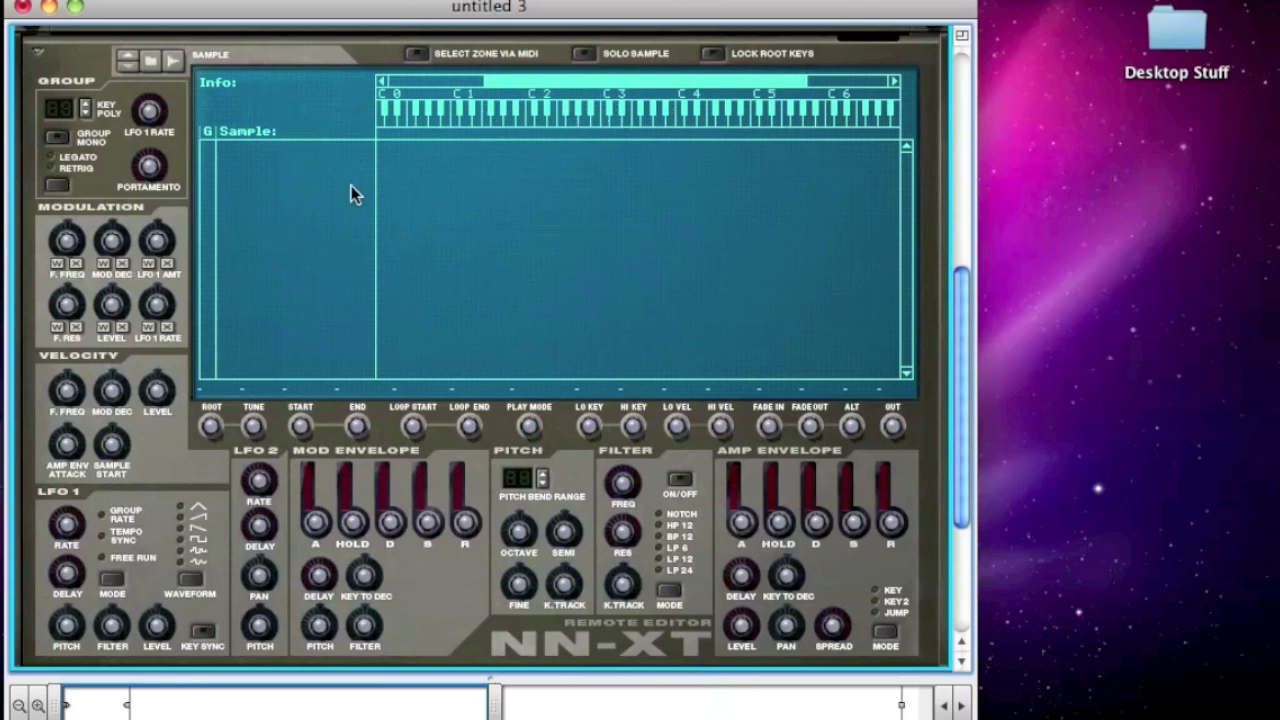
scroll(296, 184, up, 3)
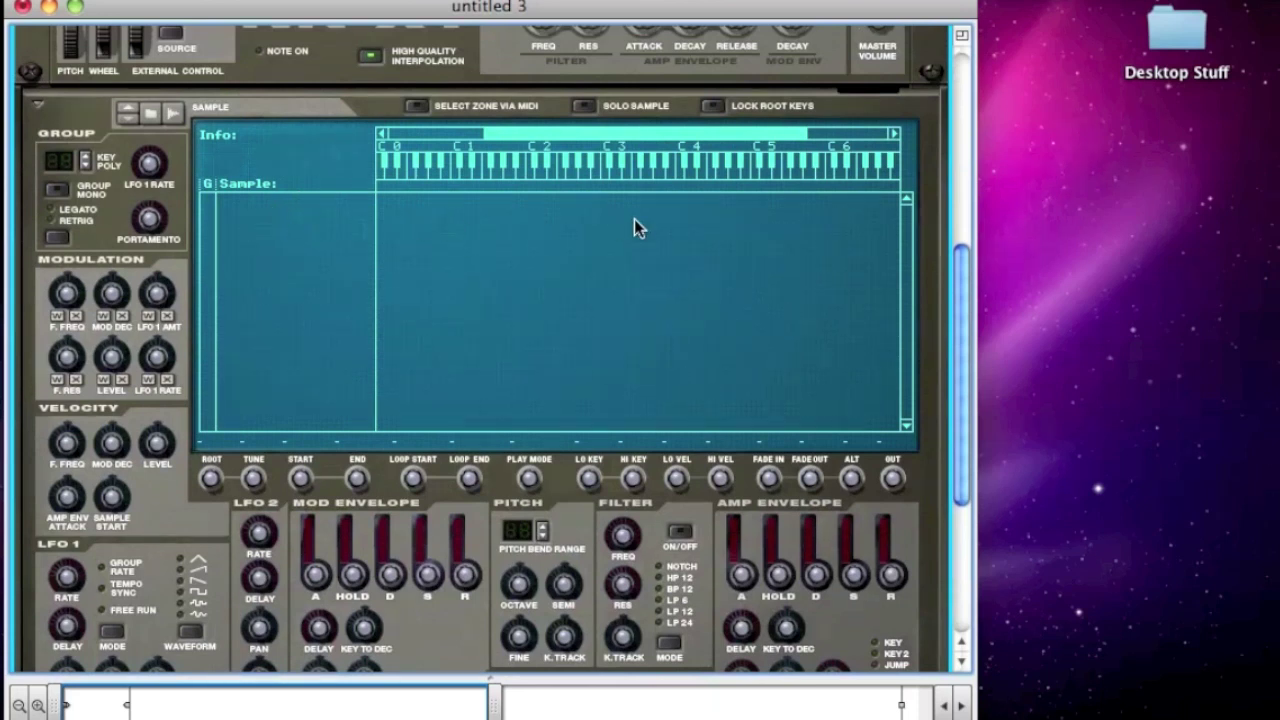
Step: Load DARKNESS.aif from the L2 Seq. Samples folder in Samples into the NN-XT
click(148, 114)
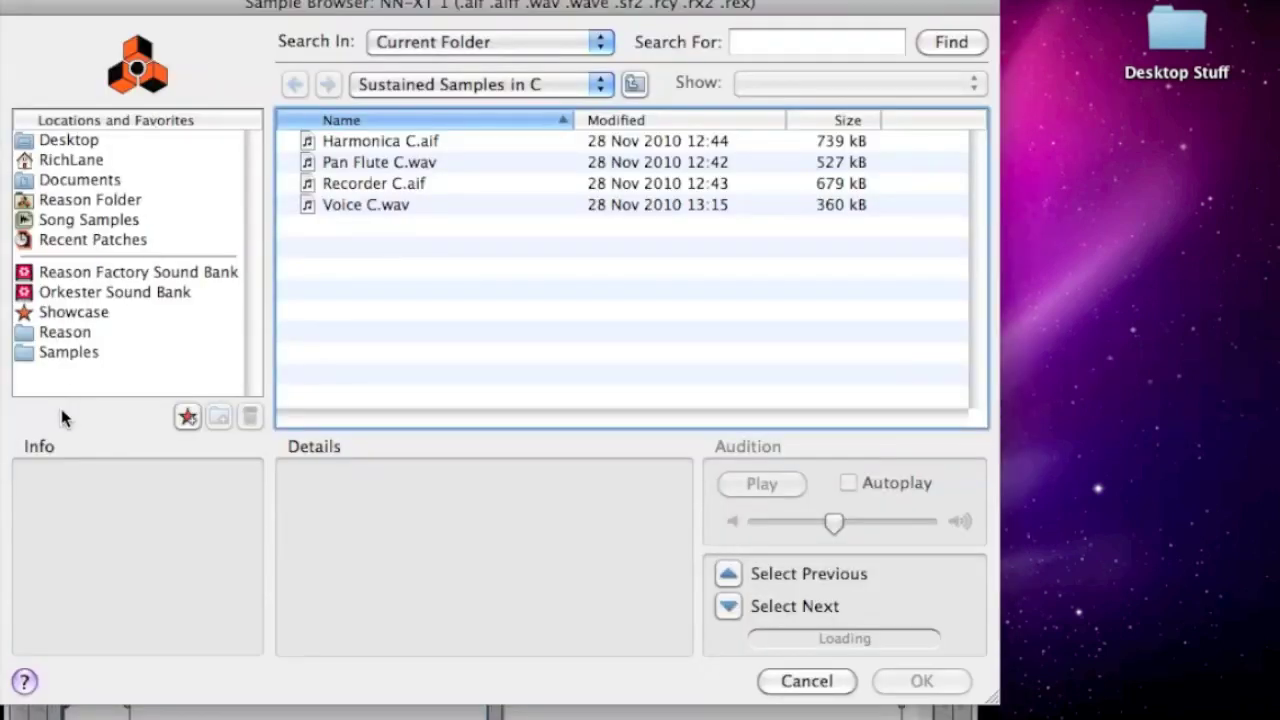
click(66, 352)
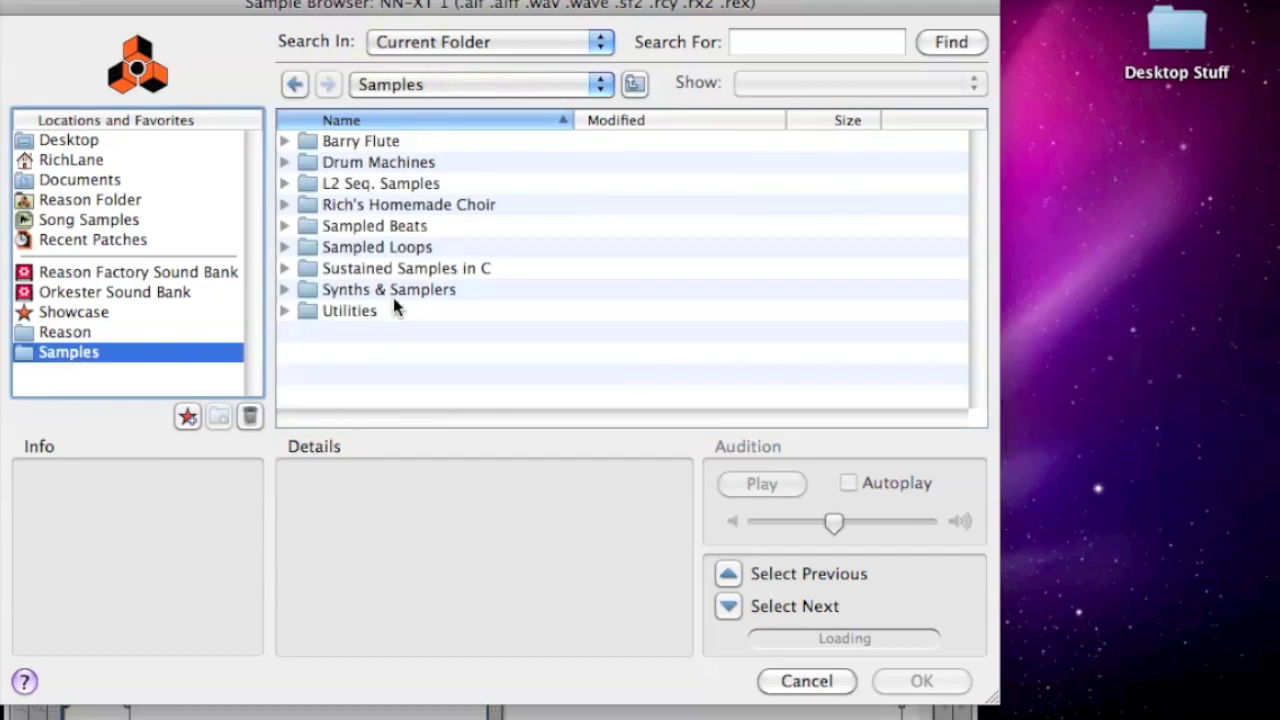
double_click(362, 188)
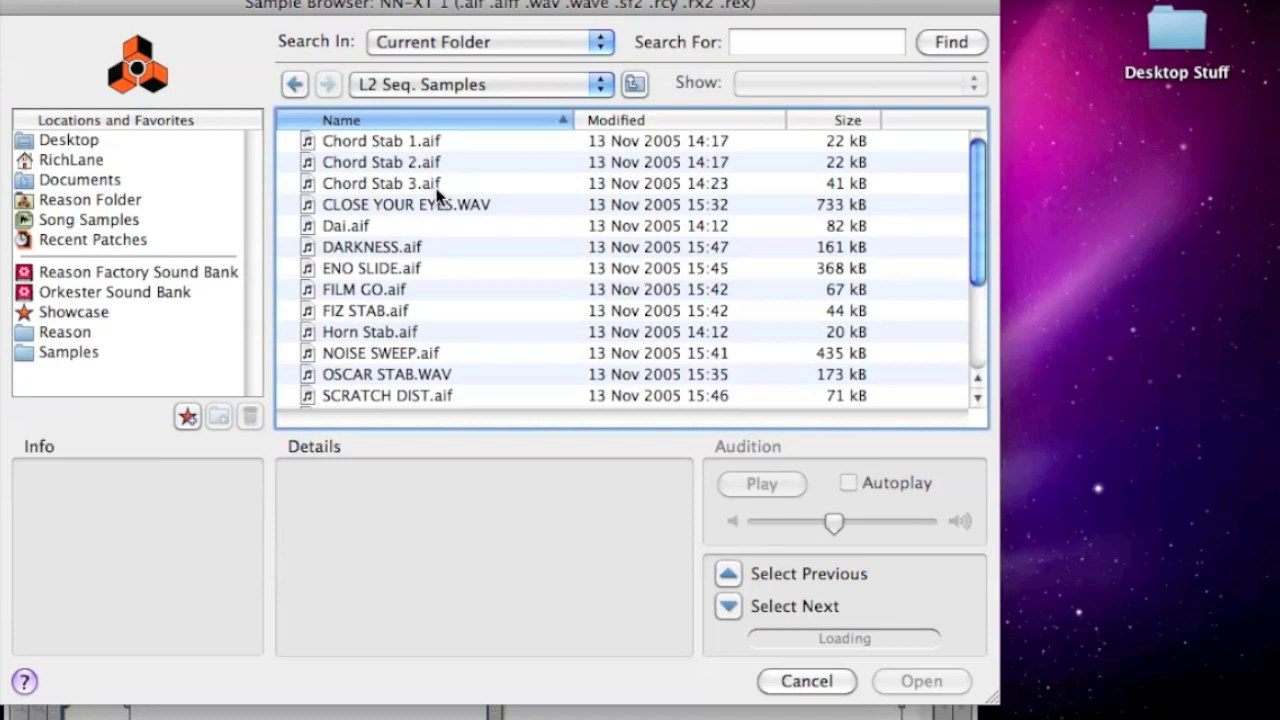
scroll(432, 189, down, 2)
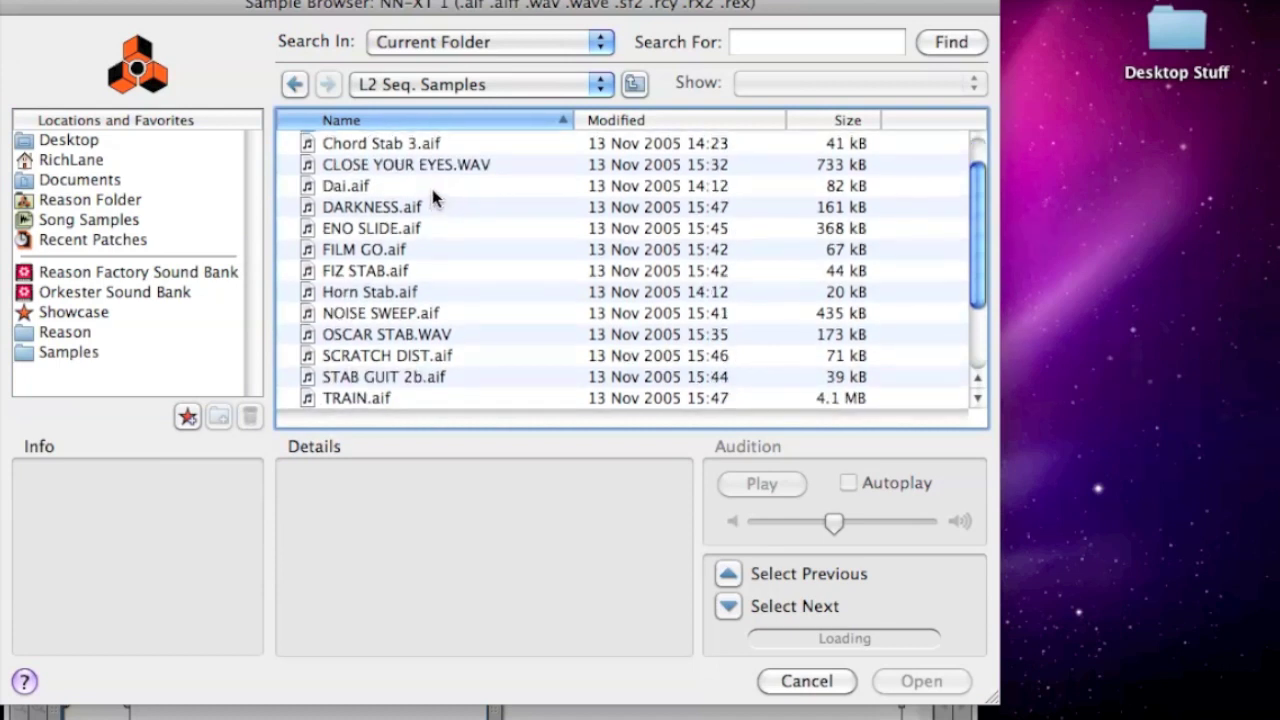
scroll(432, 197, up, 2)
scroll(432, 197, down, 5)
scroll(431, 197, up, 4)
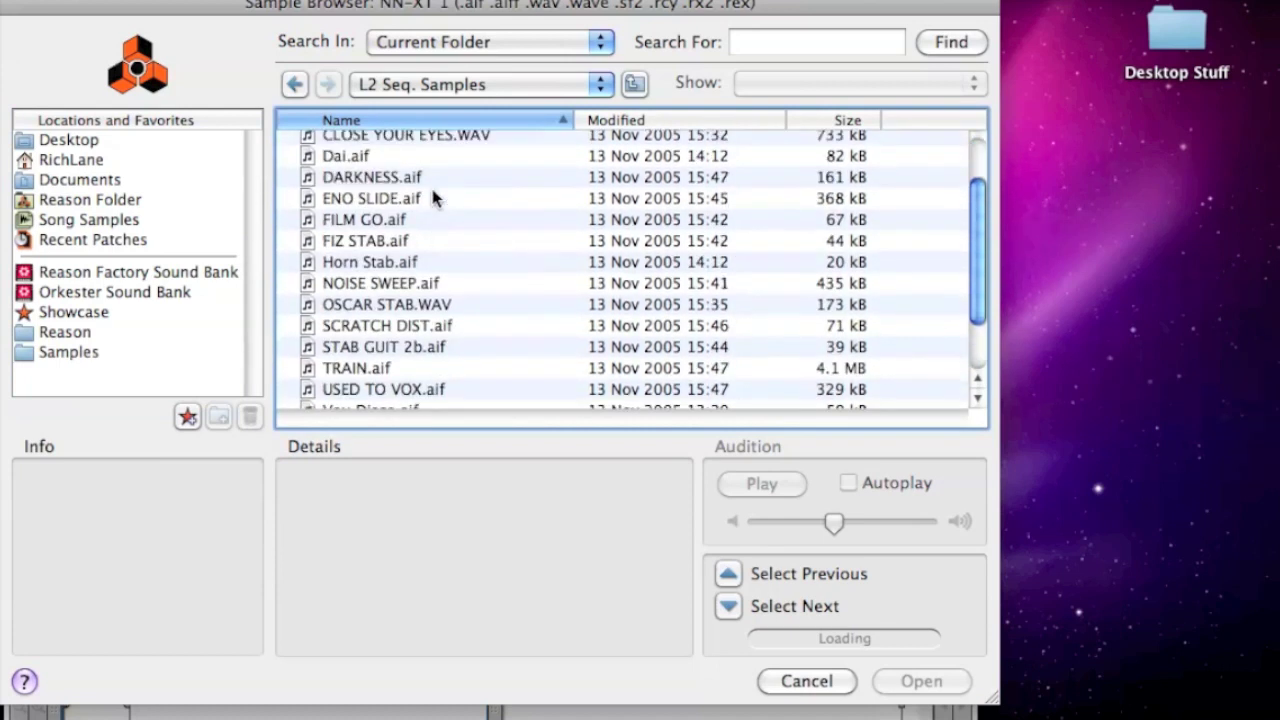
double_click(372, 199)
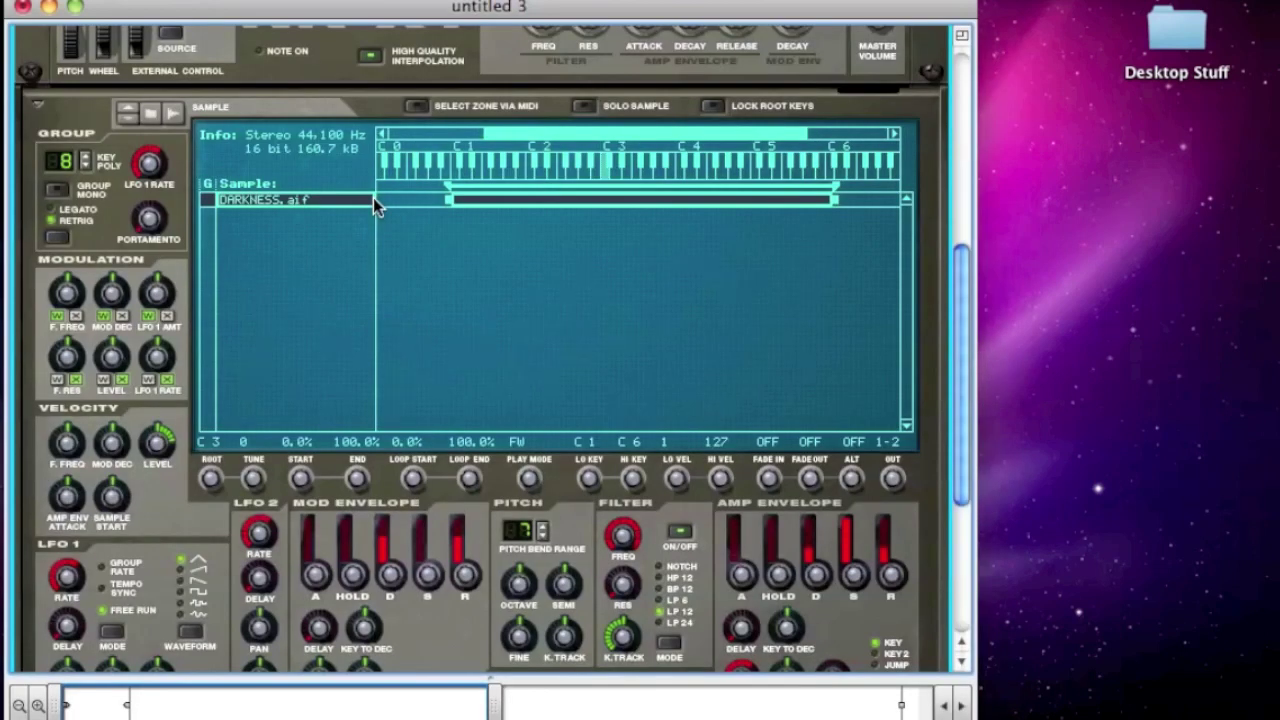
Step: Try a 12.4% sample start and backward (BW) play mode on DARKNESS.aif, and return the start to 0.0%
scroll(429, 204, down, 1)
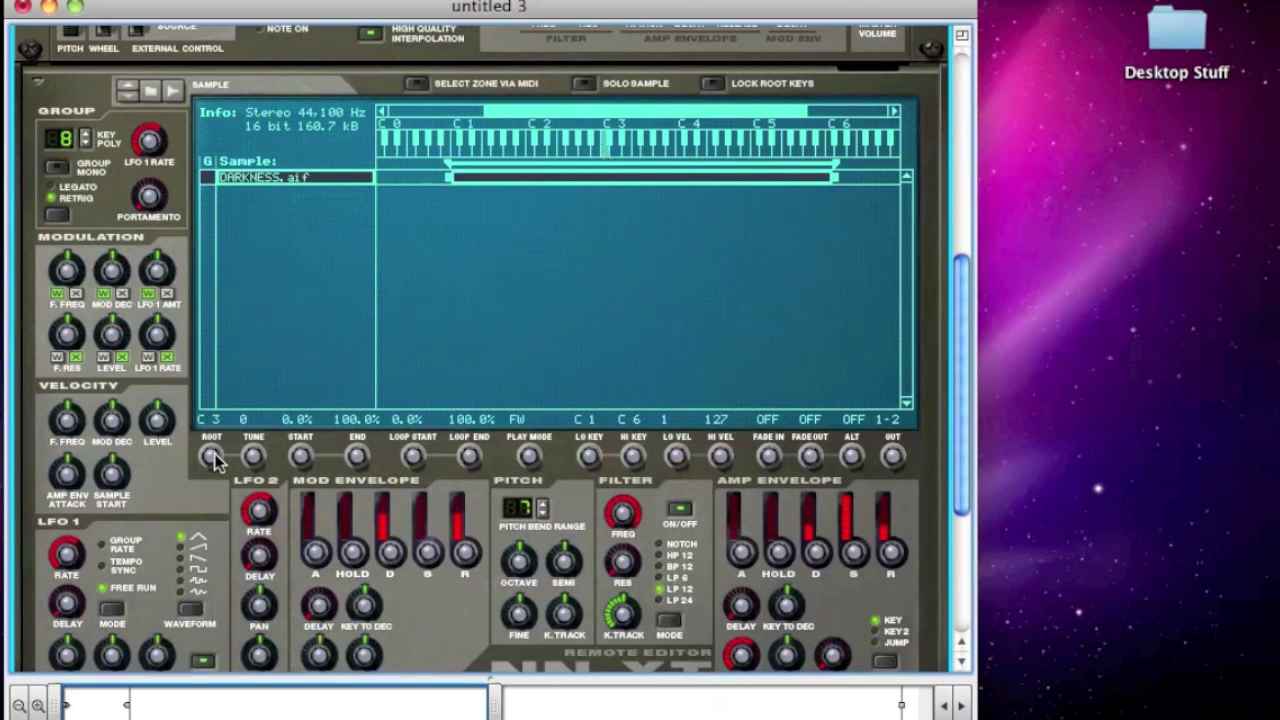
mouse_move(210, 453)
mouse_down()
mouse_move(222, 500)
mouse_move(218, 444)
mouse_move(218, 458)
mouse_up()
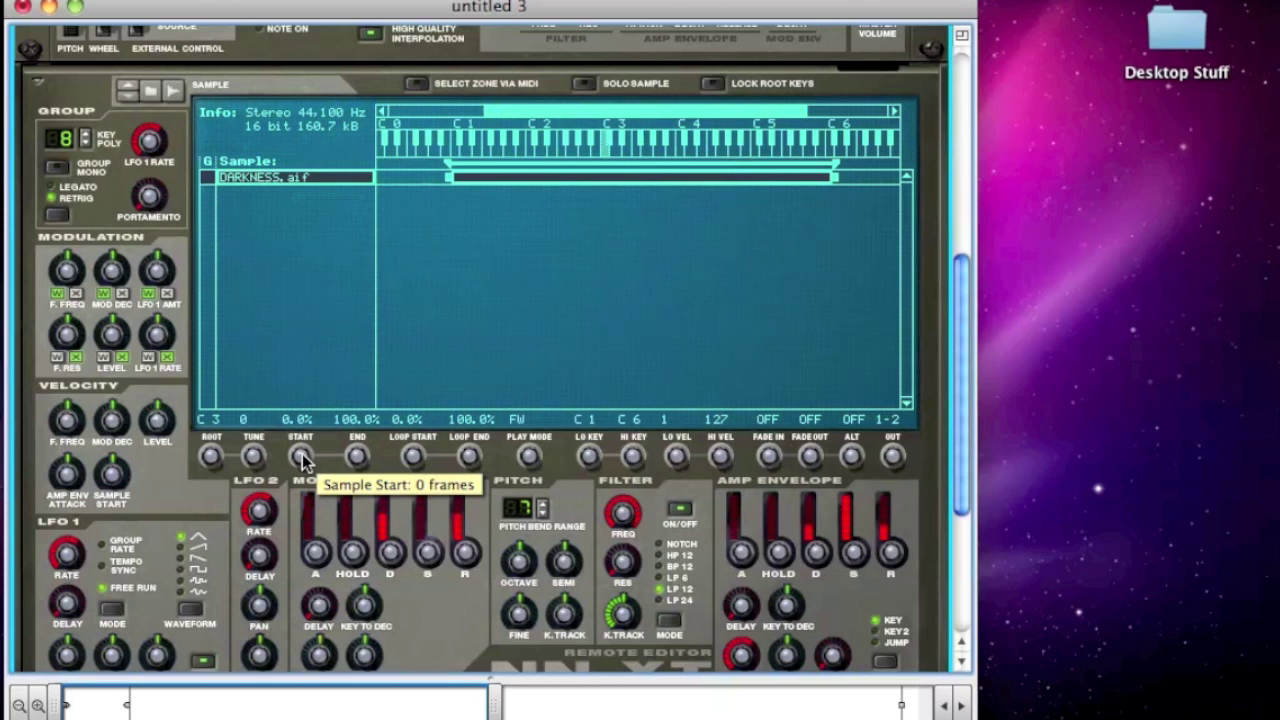
drag(303, 460, 316, 415)
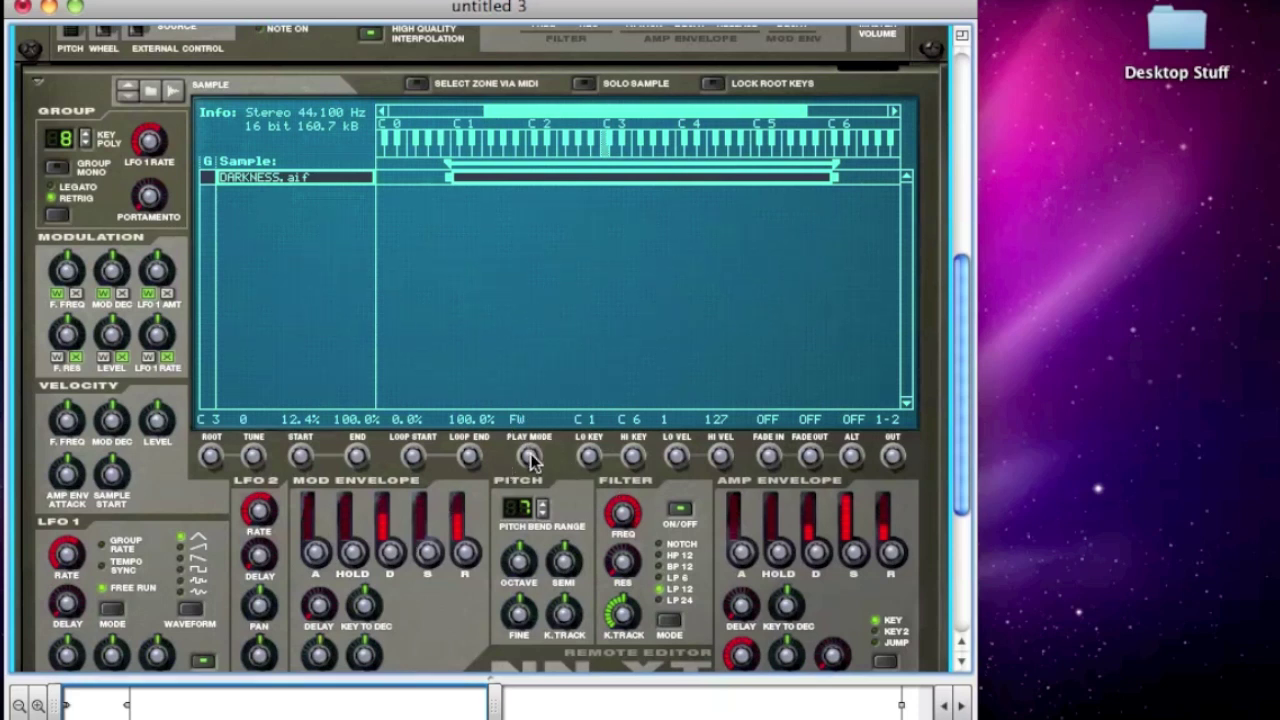
drag(528, 451, 552, 360)
drag(300, 453, 308, 540)
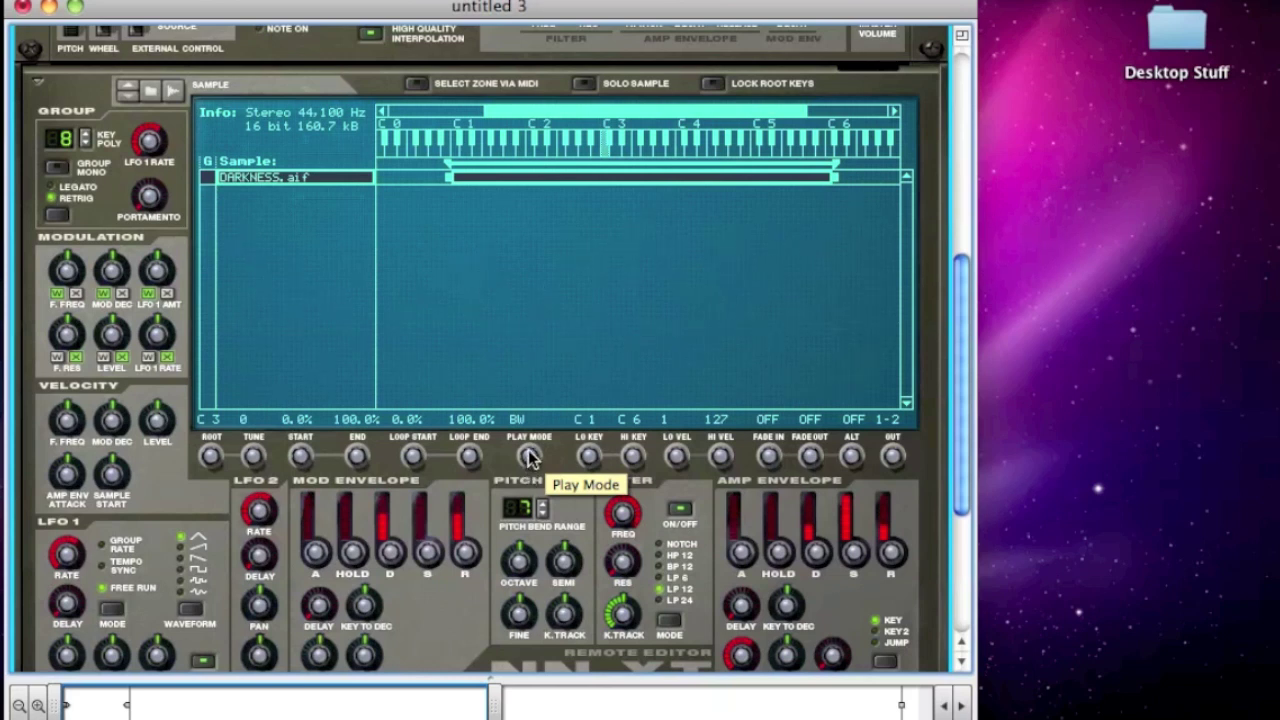
Step: Set DARKNESS.aif to FW-LOOP play mode with the loop starting at 22.0% and ending at 76.9%
drag(530, 455, 526, 528)
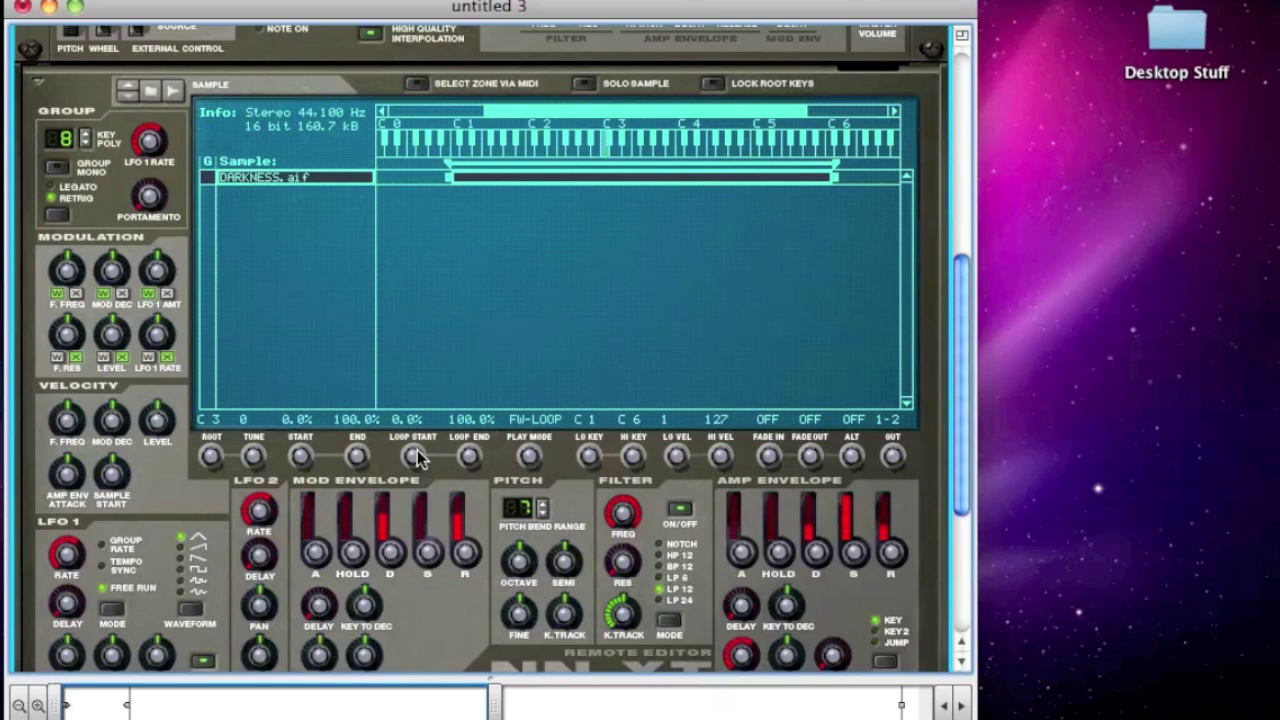
drag(413, 458, 422, 390)
drag(469, 456, 458, 542)
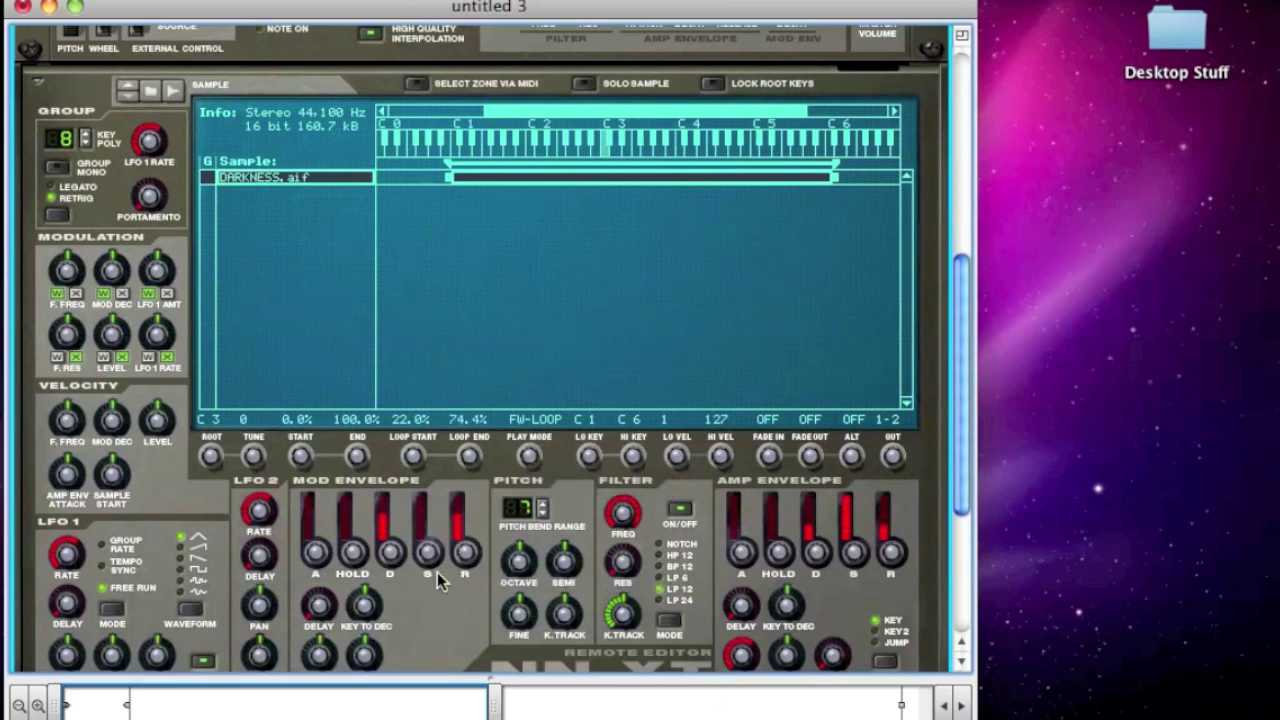
drag(472, 456, 498, 452)
Step: Restrict the DARKNESS.aif zone's key range to the single key C 3 and adjust its play mode
drag(445, 178, 609, 175)
drag(833, 175, 609, 189)
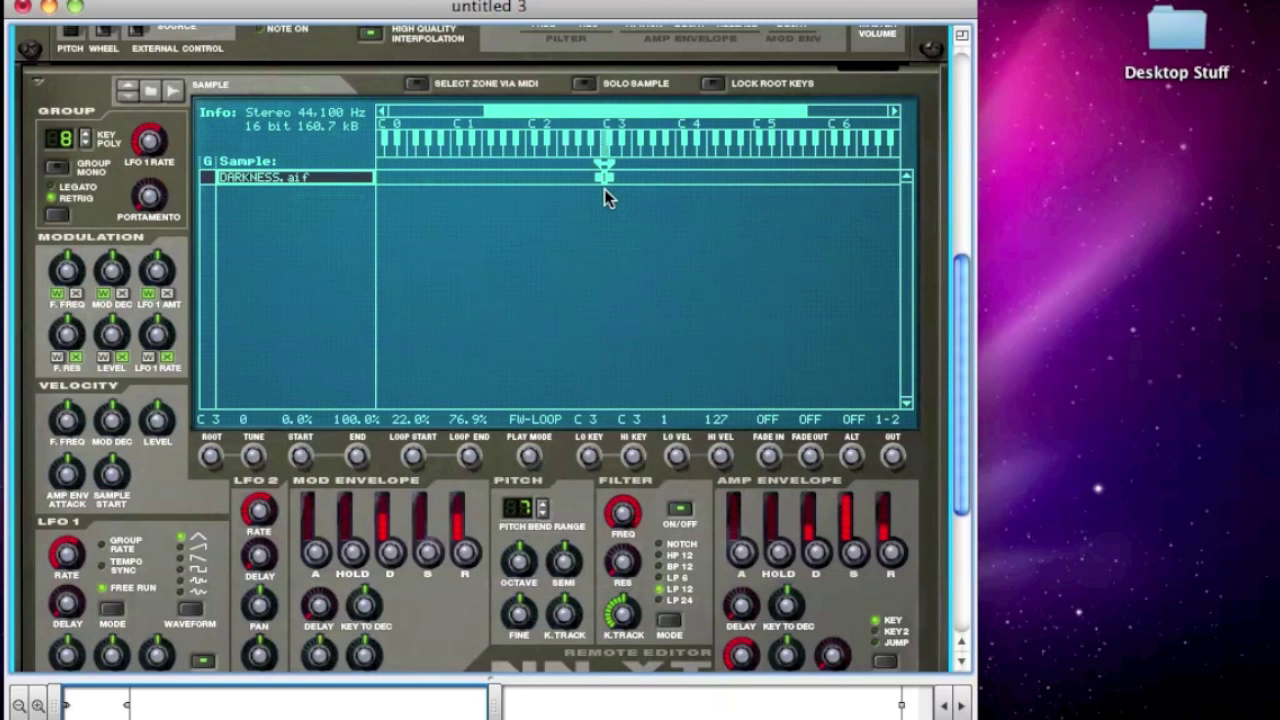
drag(528, 456, 543, 600)
Step: Add Chord Stab 1.aif as a separate zone covering the keys from D#0 to B 2
click(290, 215)
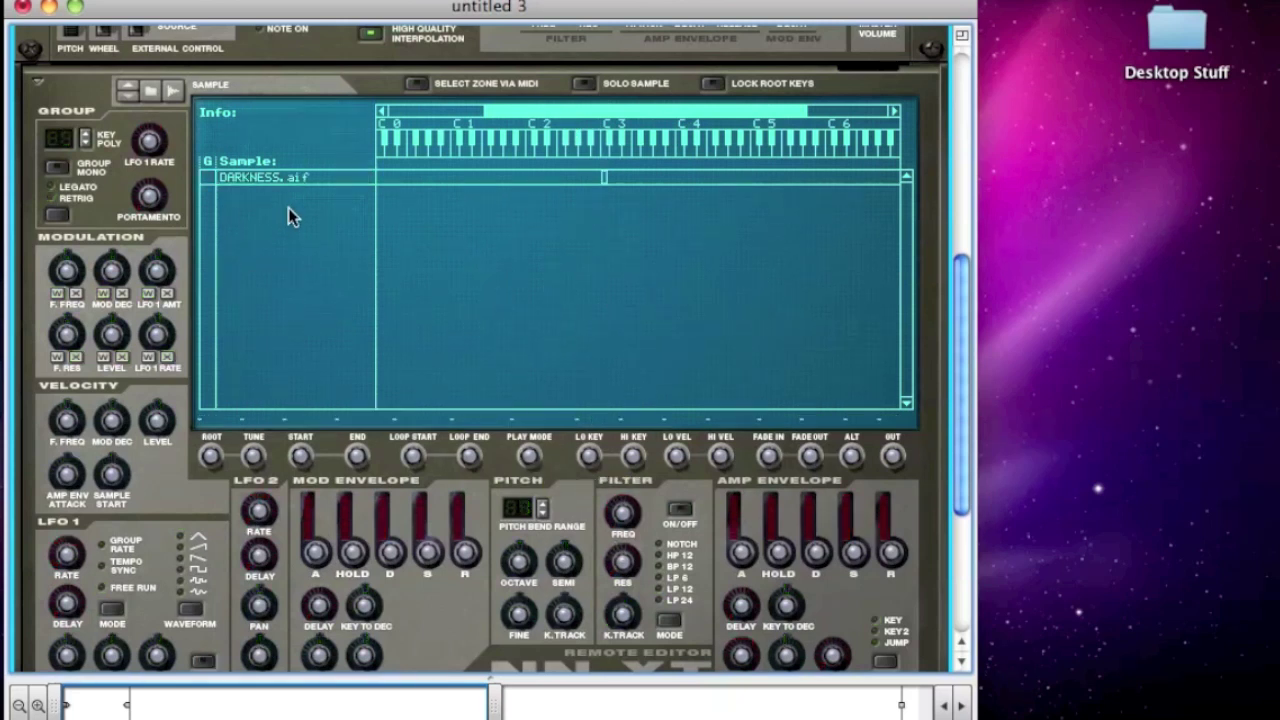
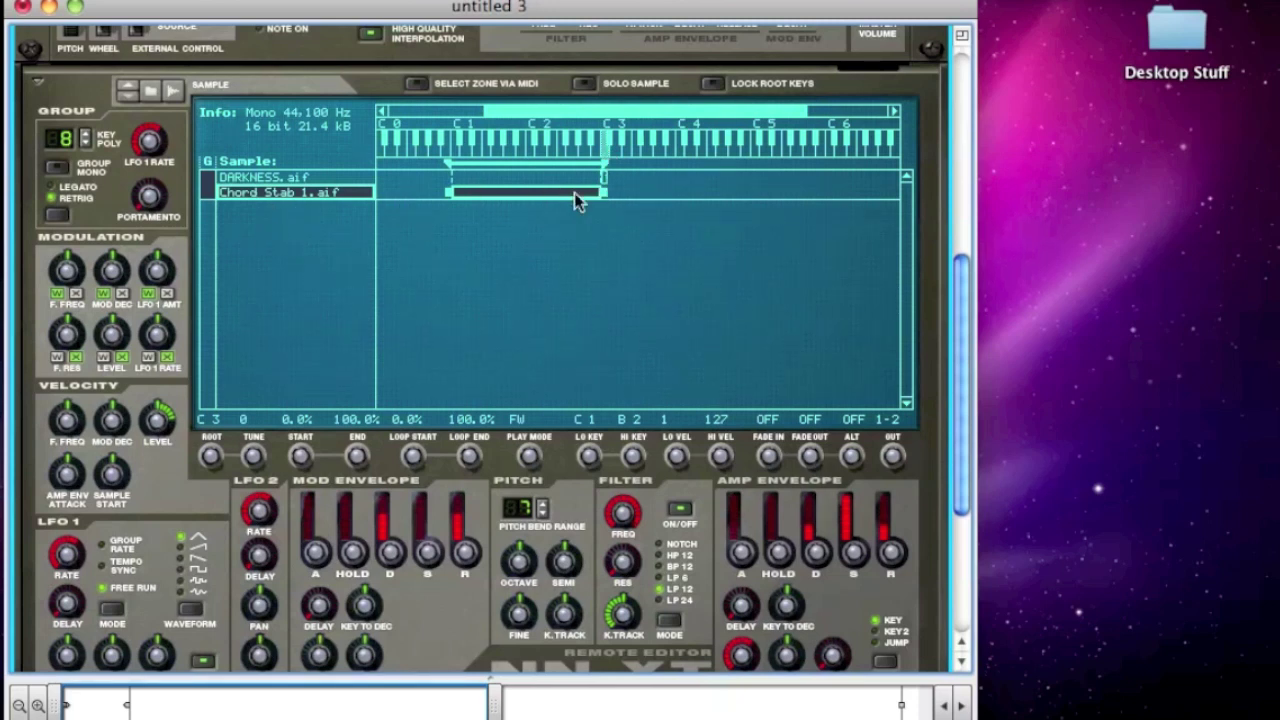
drag(448, 195, 405, 197)
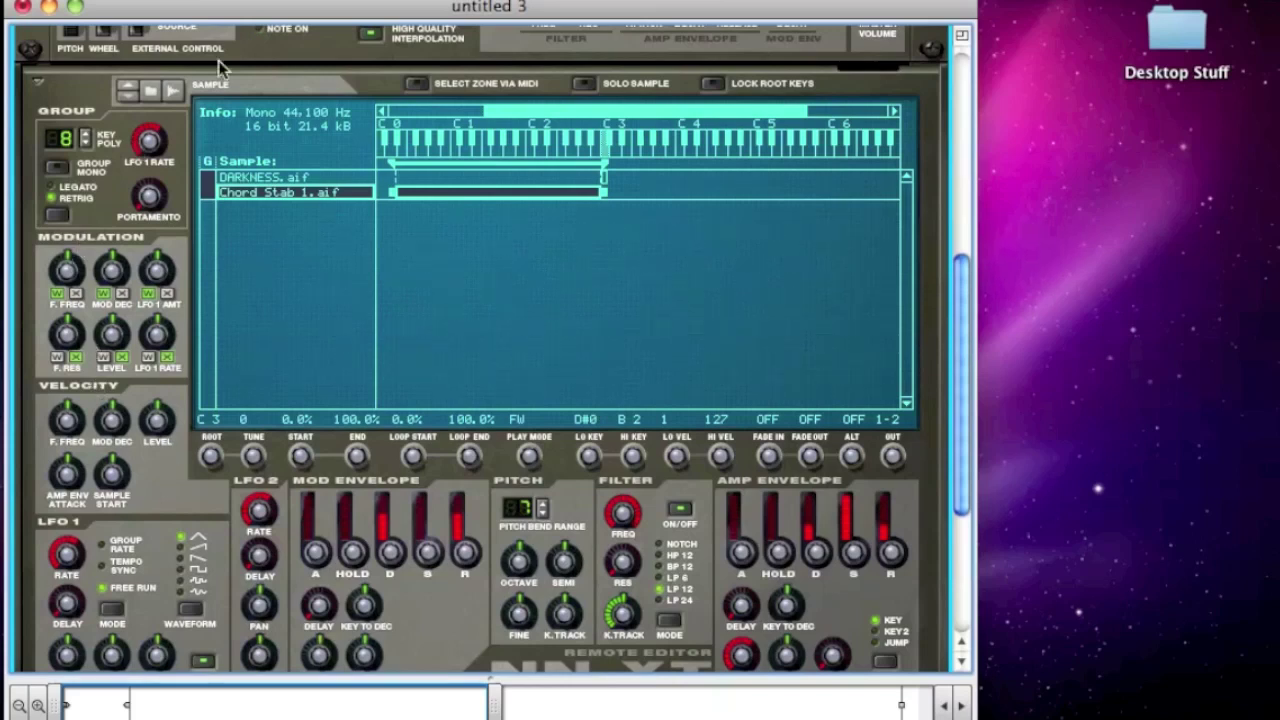
Step: Try loading Xplosion.aif while the Chord Stab 1.aif zone is still selected
click(150, 92)
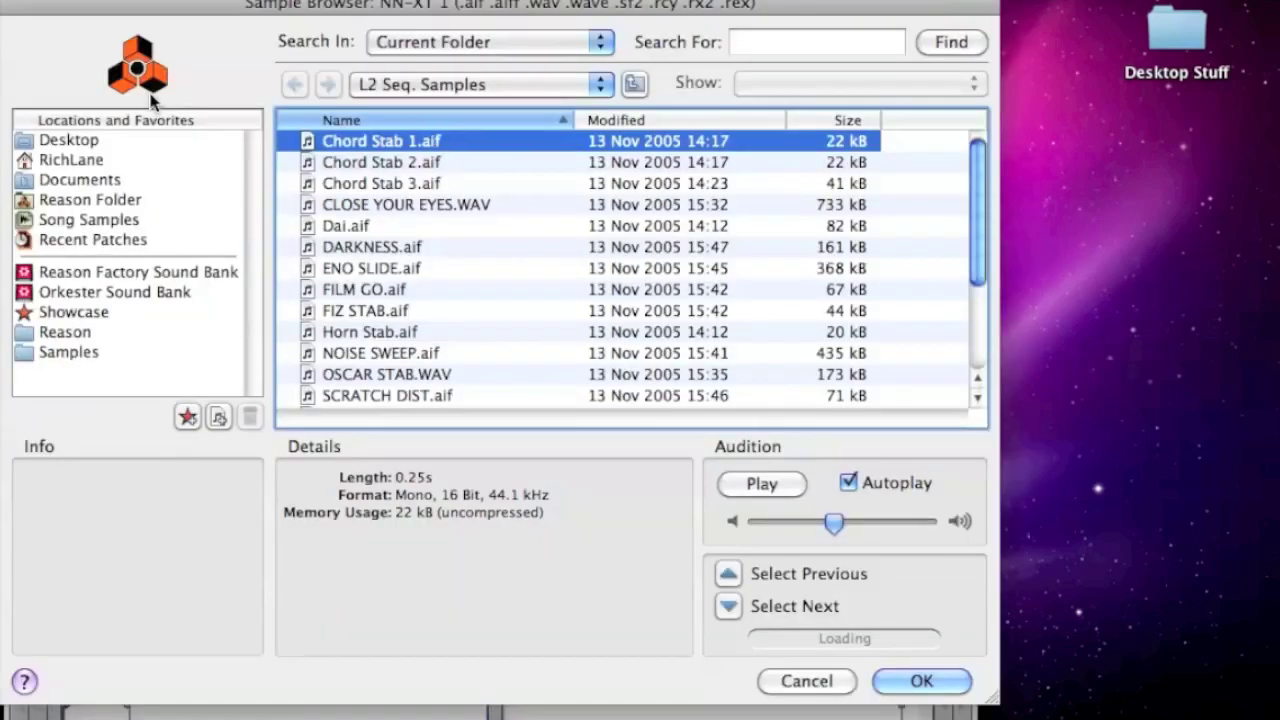
scroll(356, 276, down, 5)
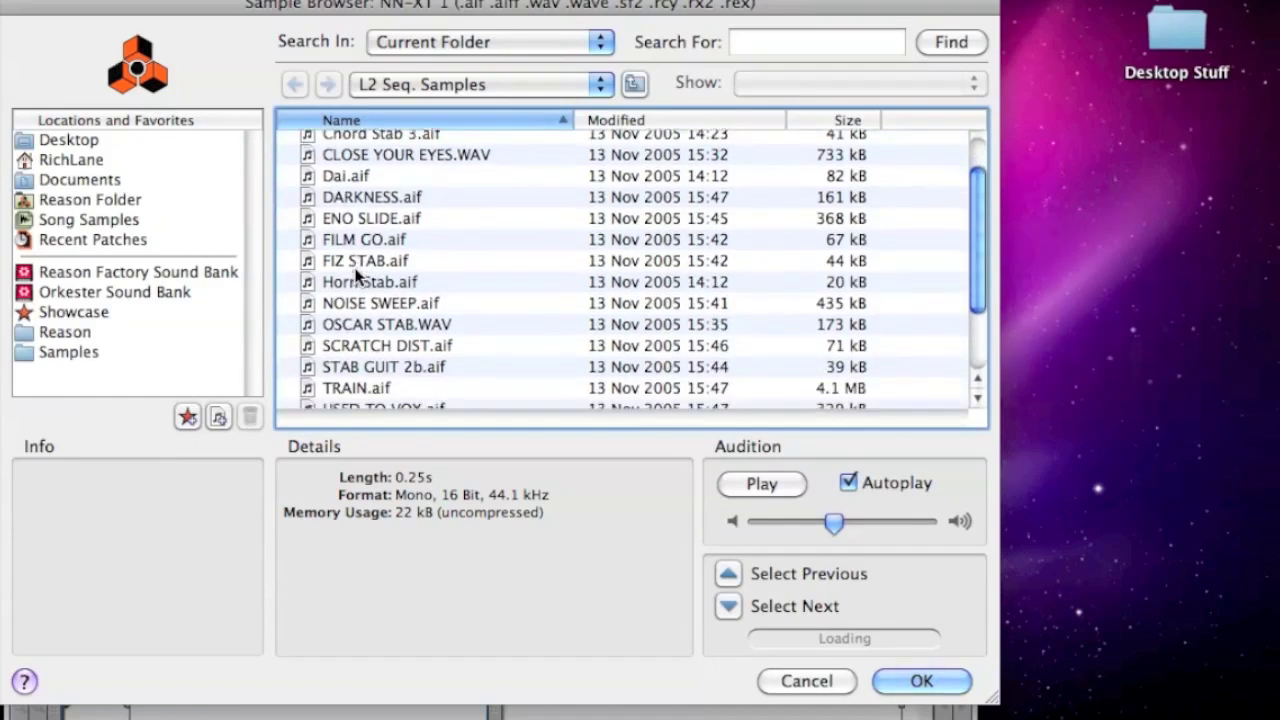
scroll(356, 276, down, 3)
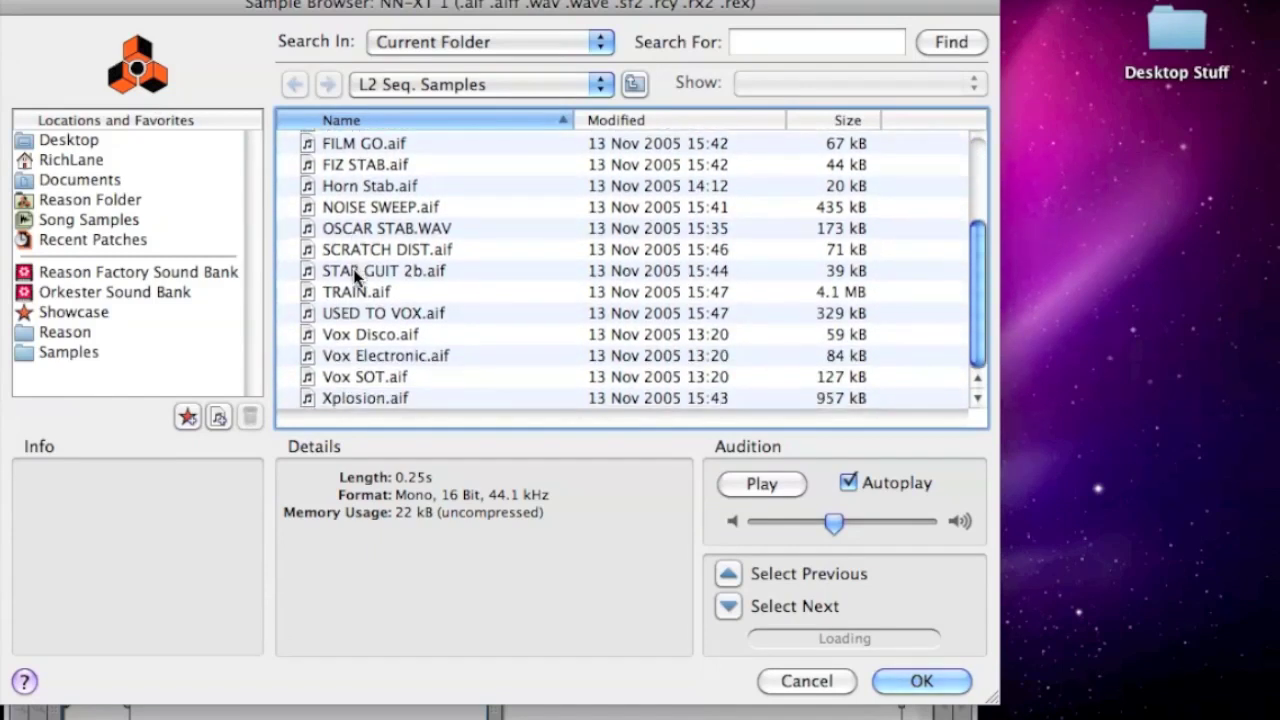
double_click(363, 398)
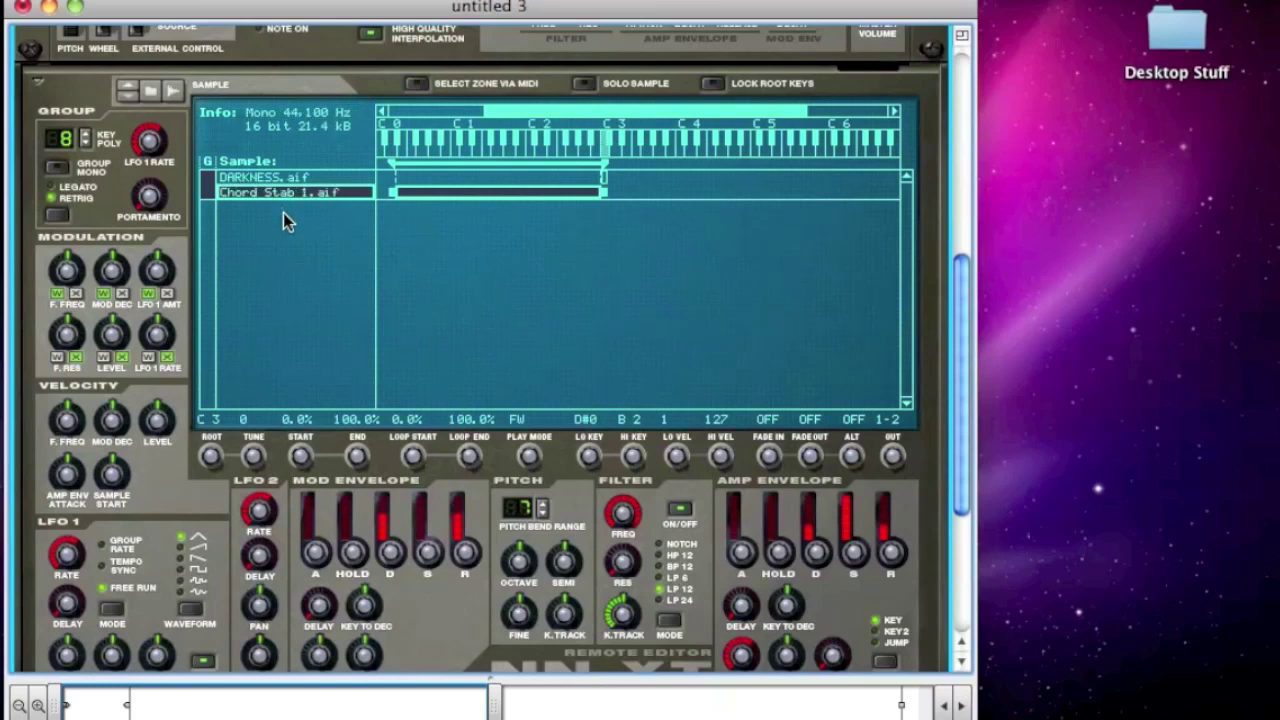
Step: Load Xplosion.aif as a new zone with no other zone selected, and restrict its key range to C#3
click(283, 221)
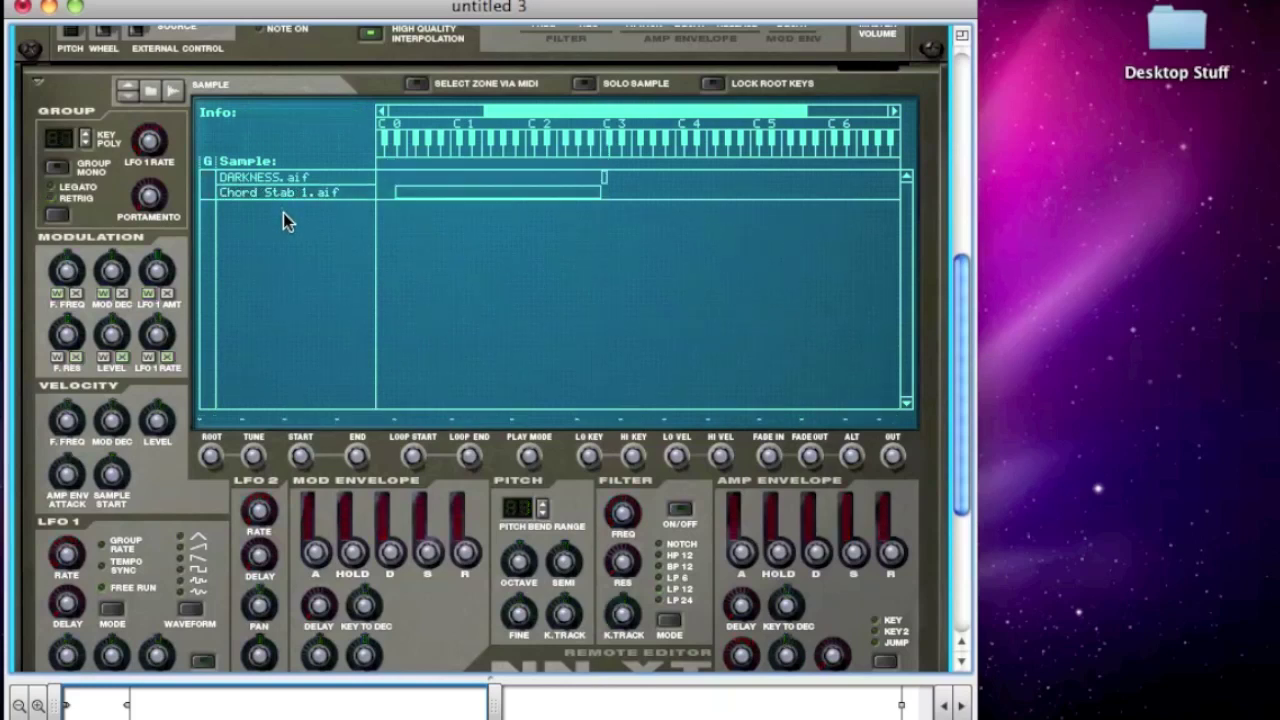
click(157, 93)
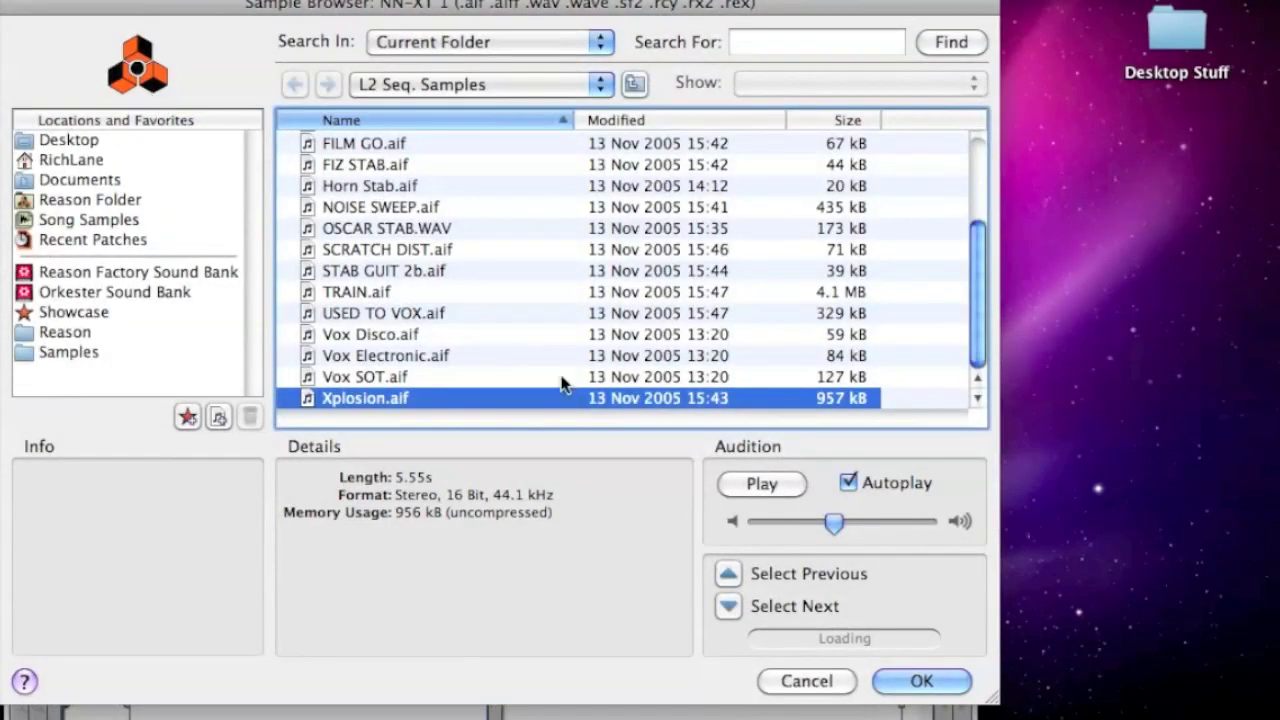
double_click(381, 398)
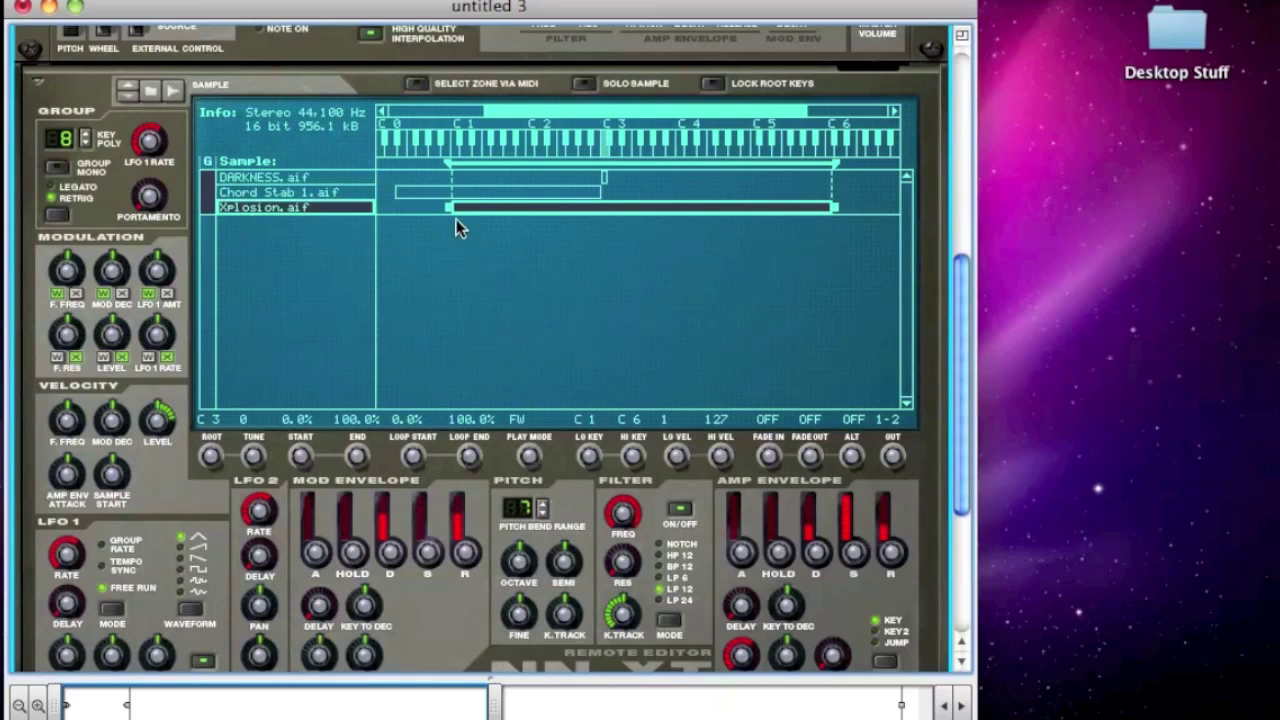
drag(448, 207, 608, 211)
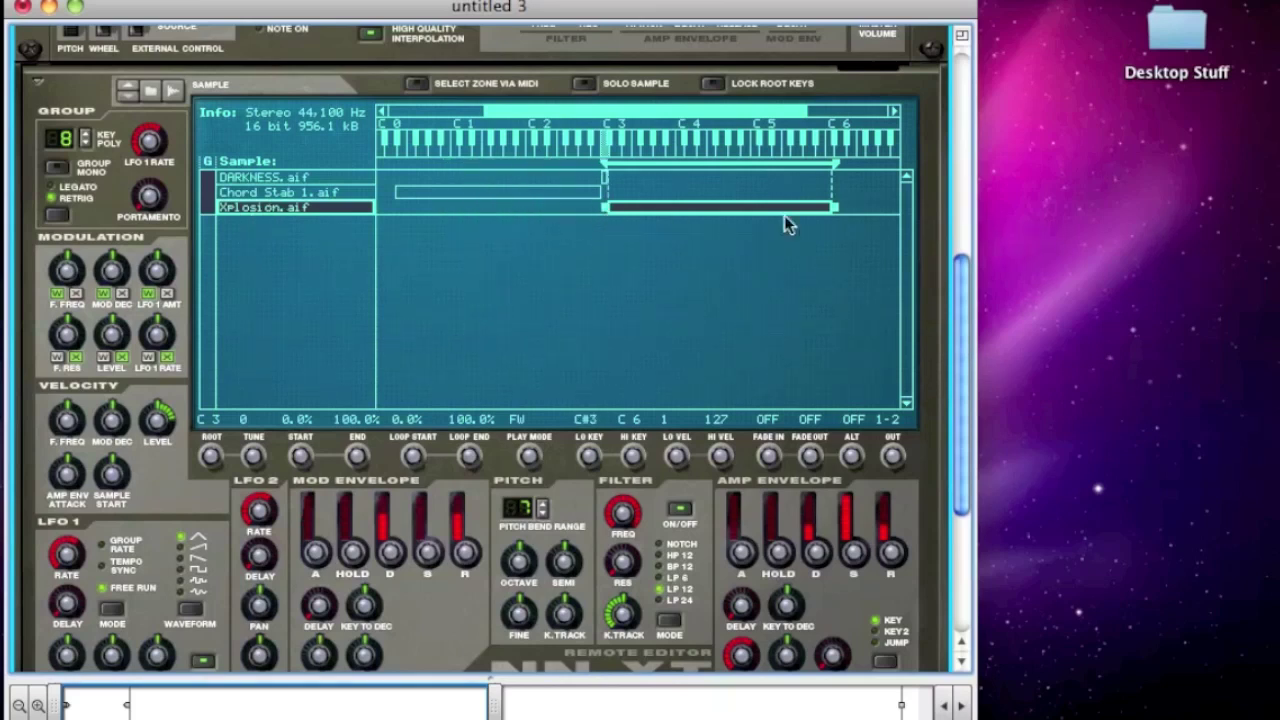
drag(842, 207, 619, 228)
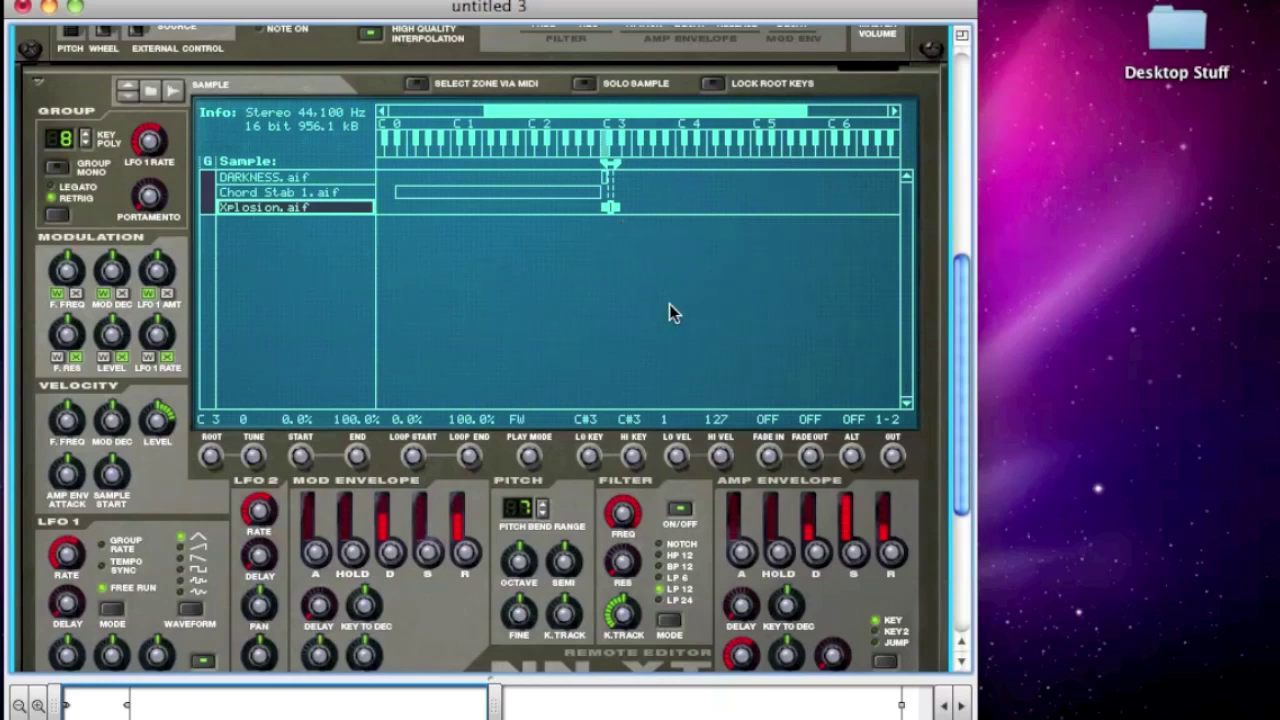
Step: Examine the NN-XT's individual audio outputs on the back of the rack
scroll(669, 304, down, 1)
scroll(671, 305, down, 1)
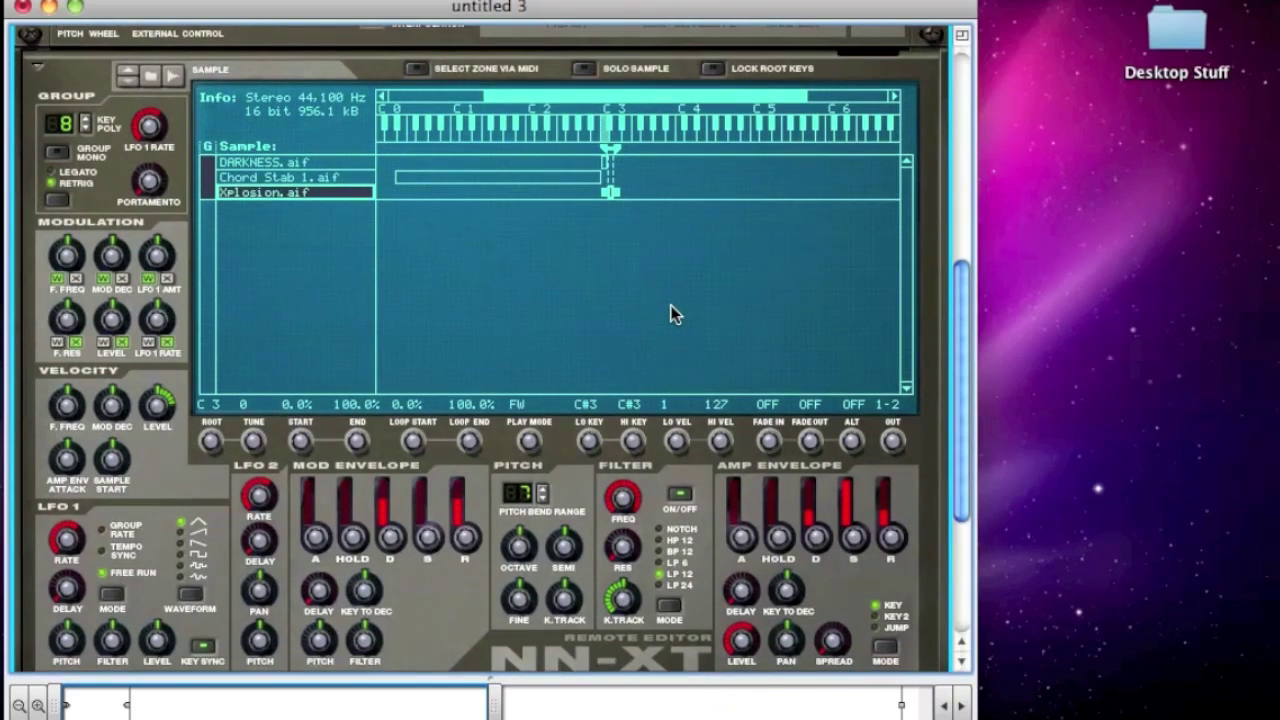
key(Tab)
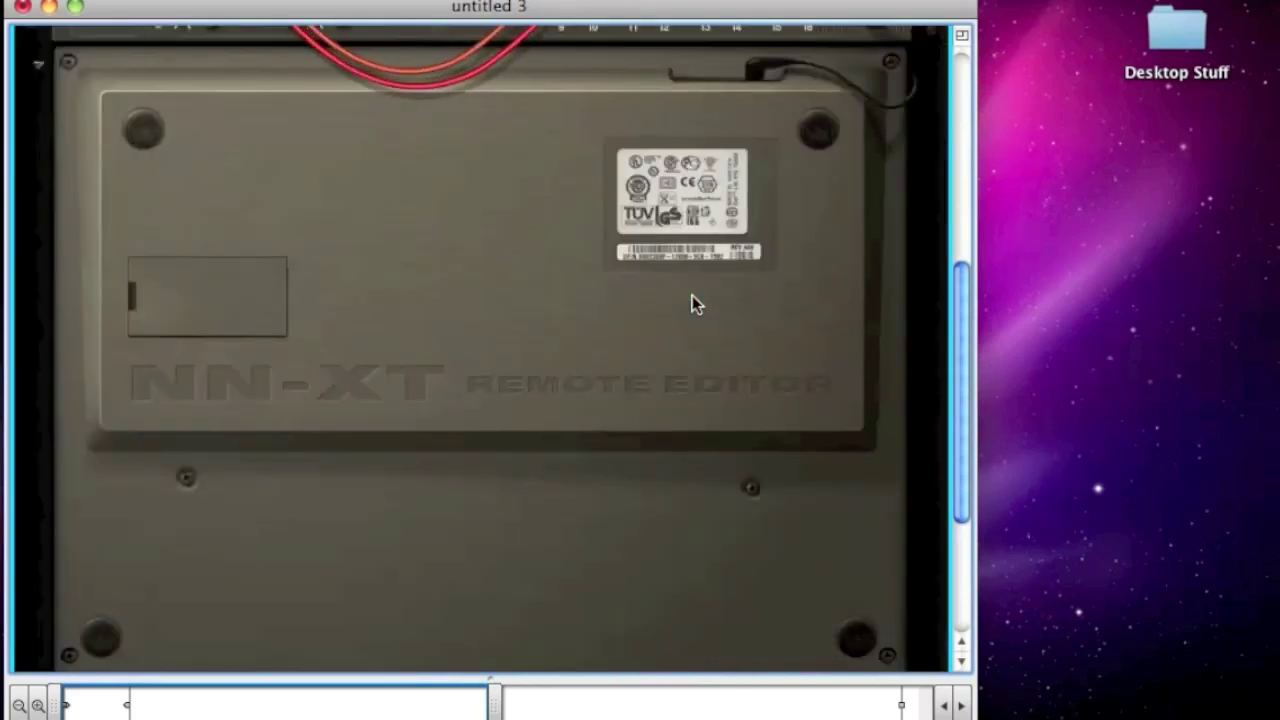
scroll(692, 295, up, 10)
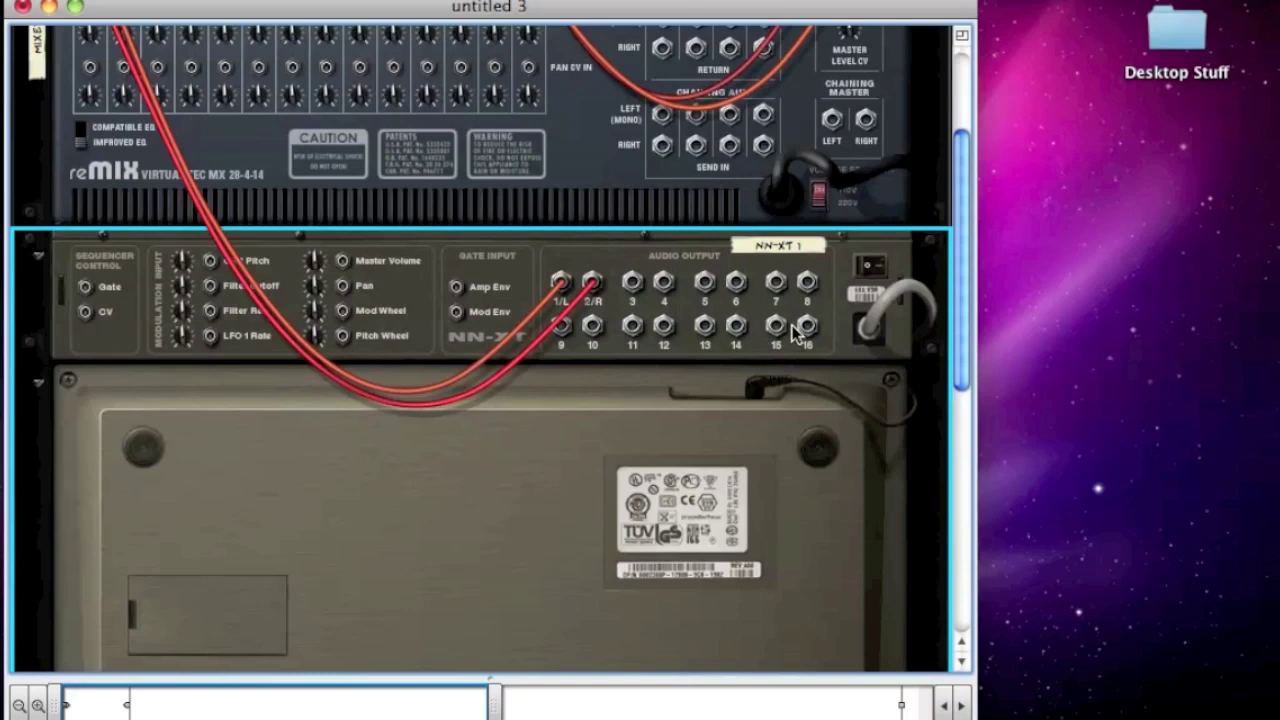
key(Tab)
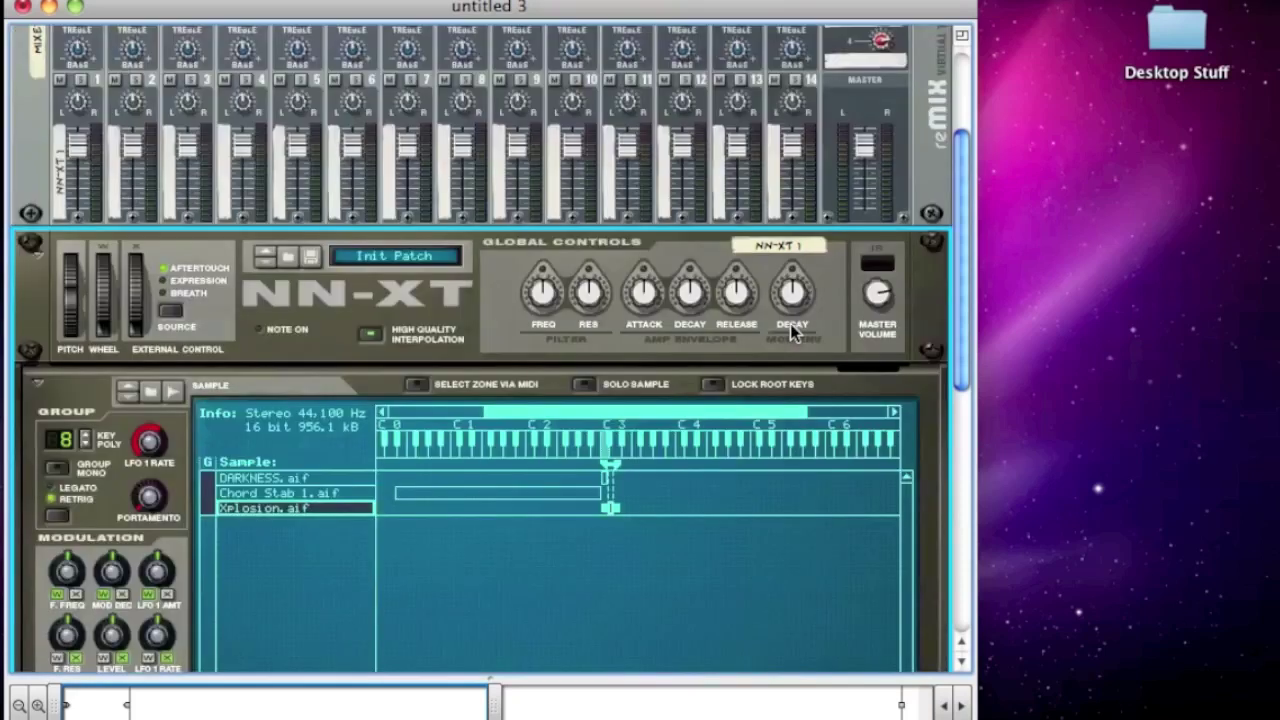
Step: Assign the Chord Stab 1.aif zone to outputs 3-4 and the Xplosion.aif zone to outputs 5-6
scroll(316, 503, down, 2)
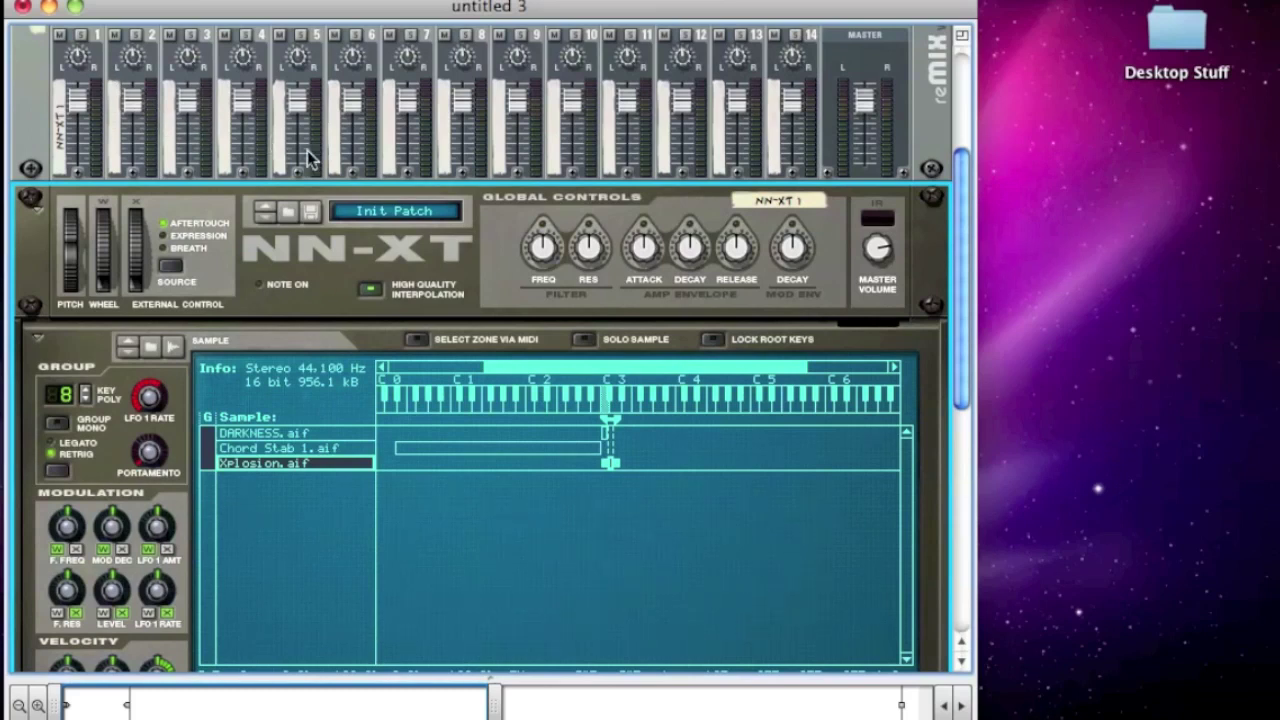
scroll(583, 423, down, 3)
scroll(583, 423, down, 3)
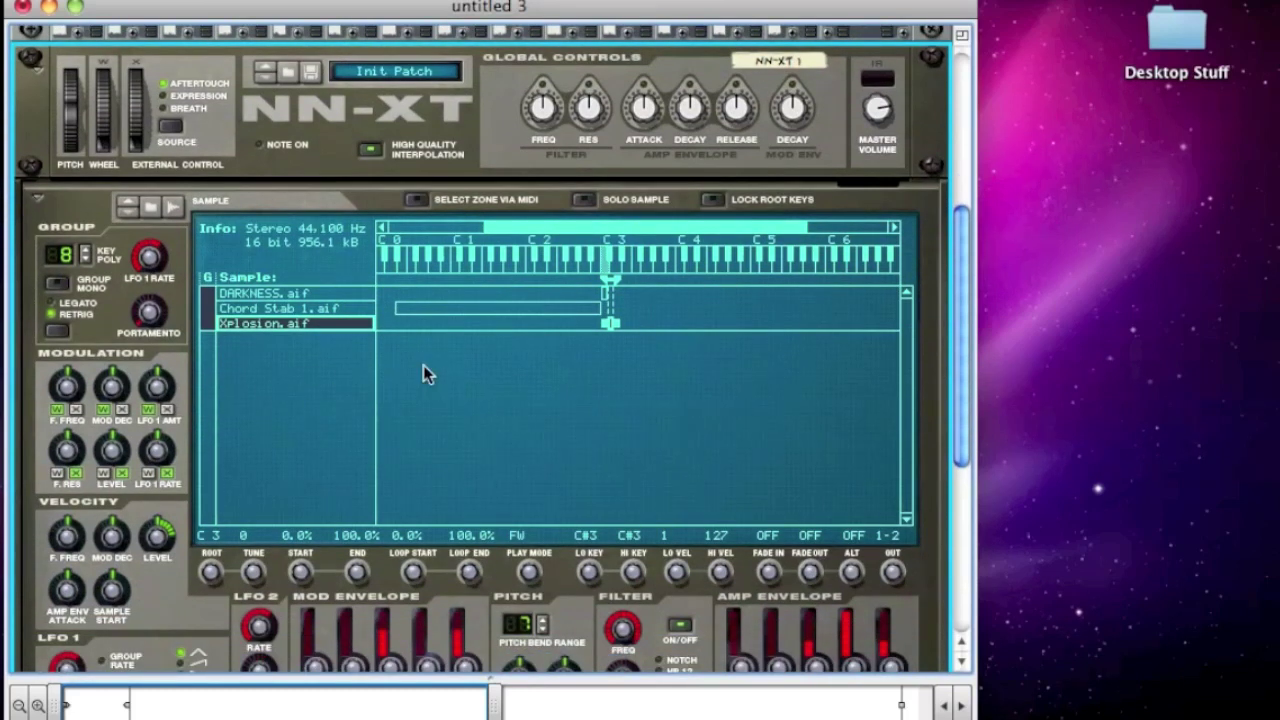
click(261, 294)
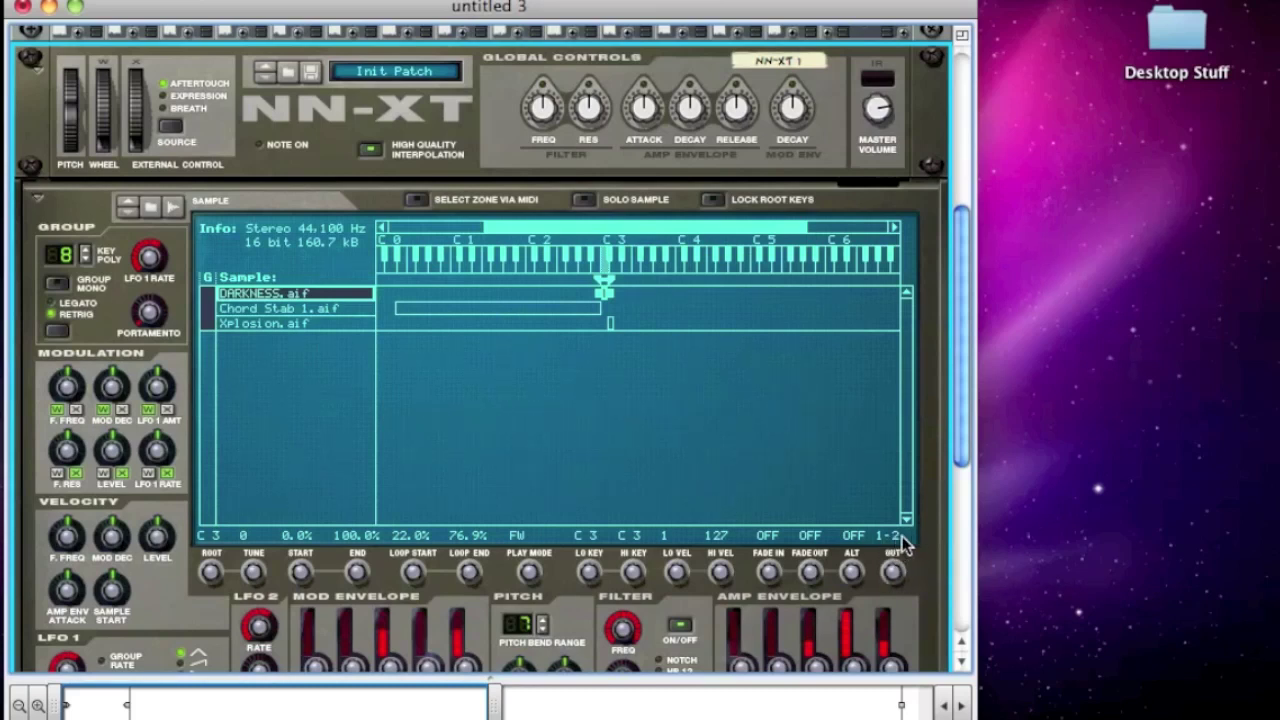
click(281, 309)
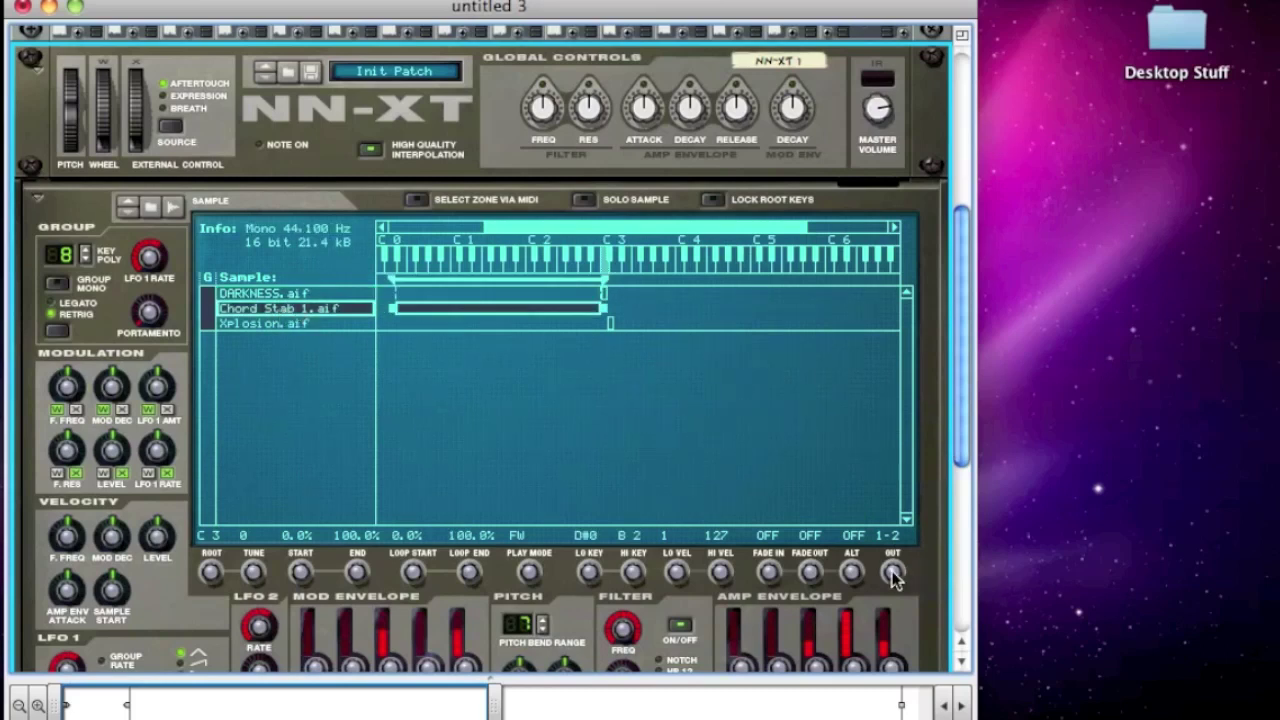
drag(893, 575, 894, 571)
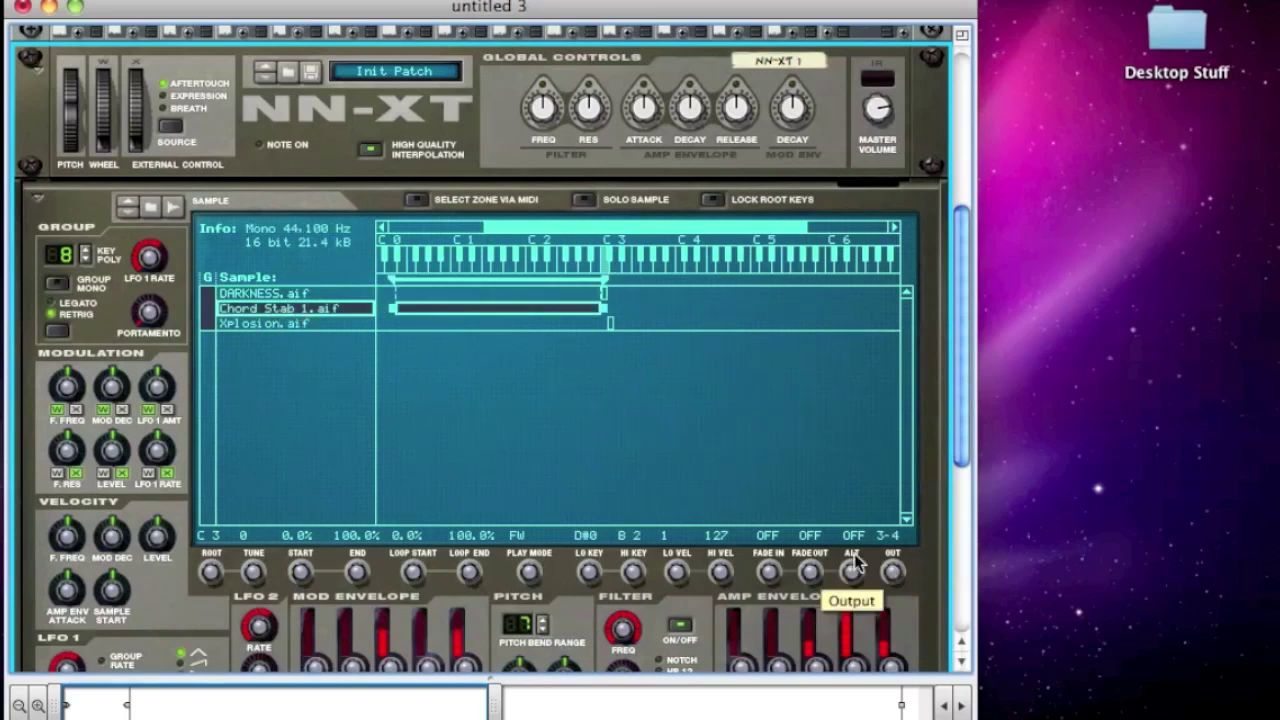
click(262, 325)
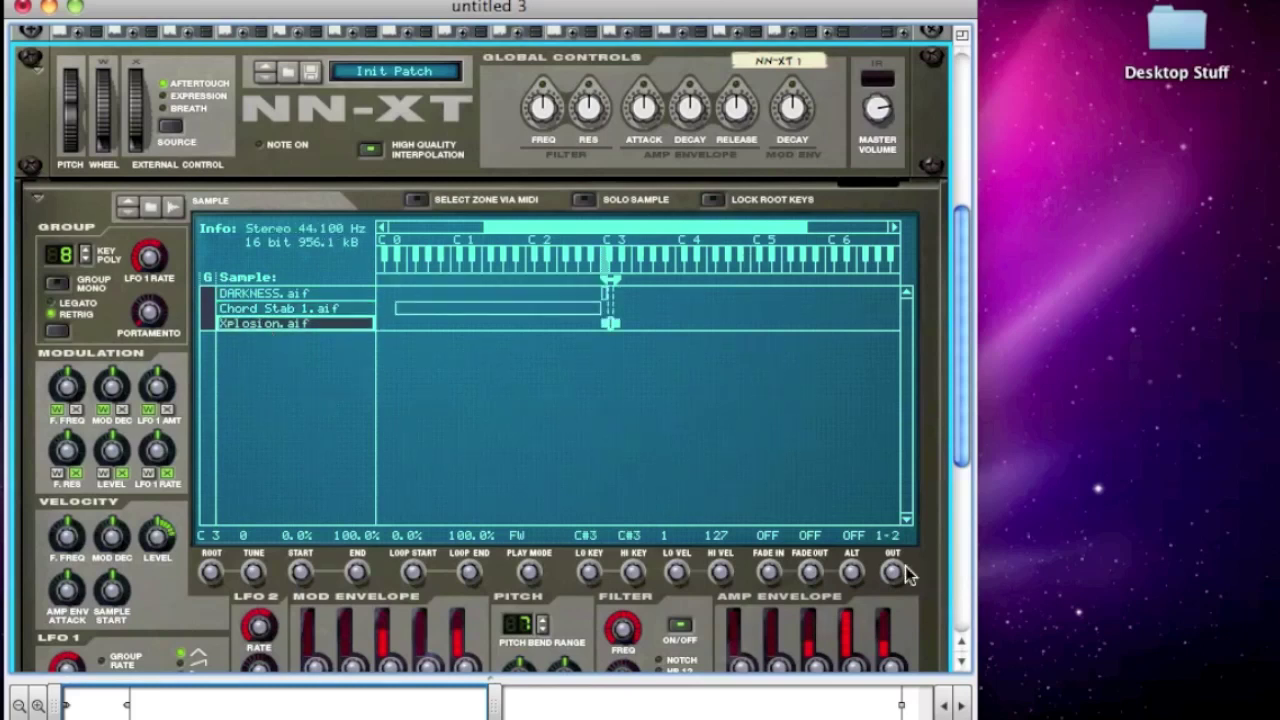
drag(898, 576, 897, 570)
Step: On the back of the rack, cable NN-XT outputs 3-4 to mixer channel 2 and outputs 5-6 to channel 3
key(Tab)
scroll(602, 488, up, 5)
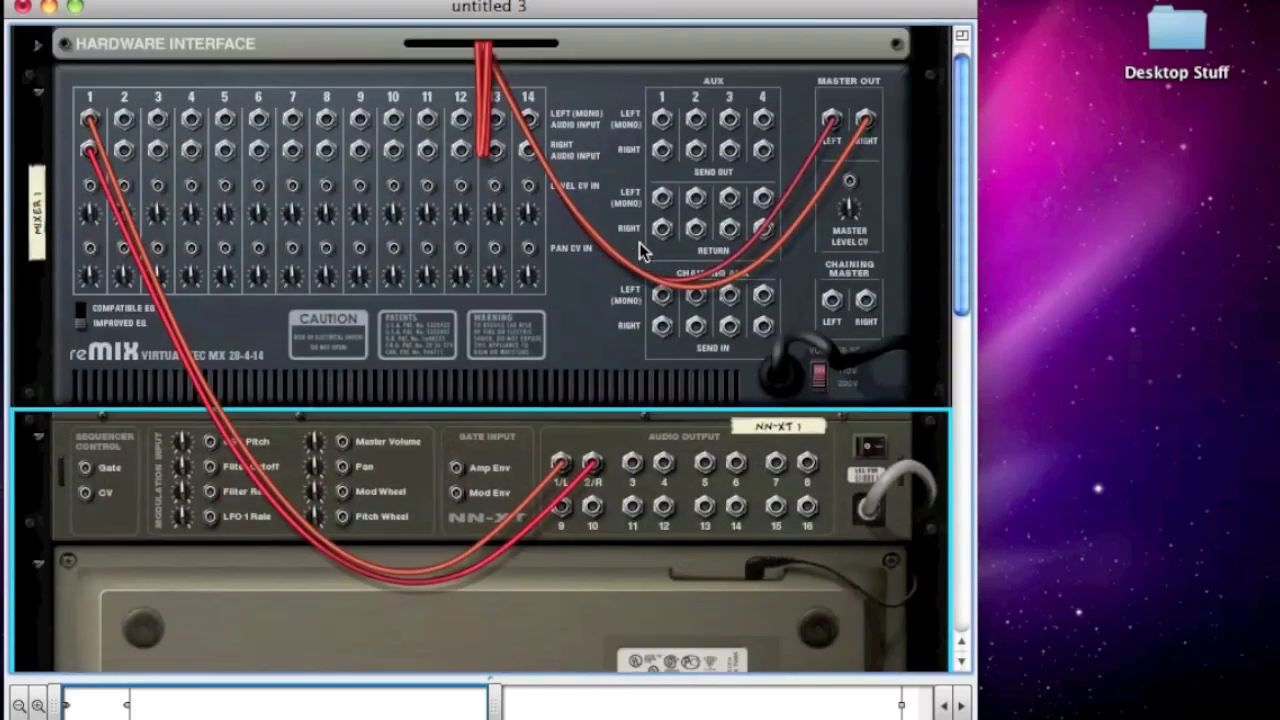
drag(632, 462, 124, 122)
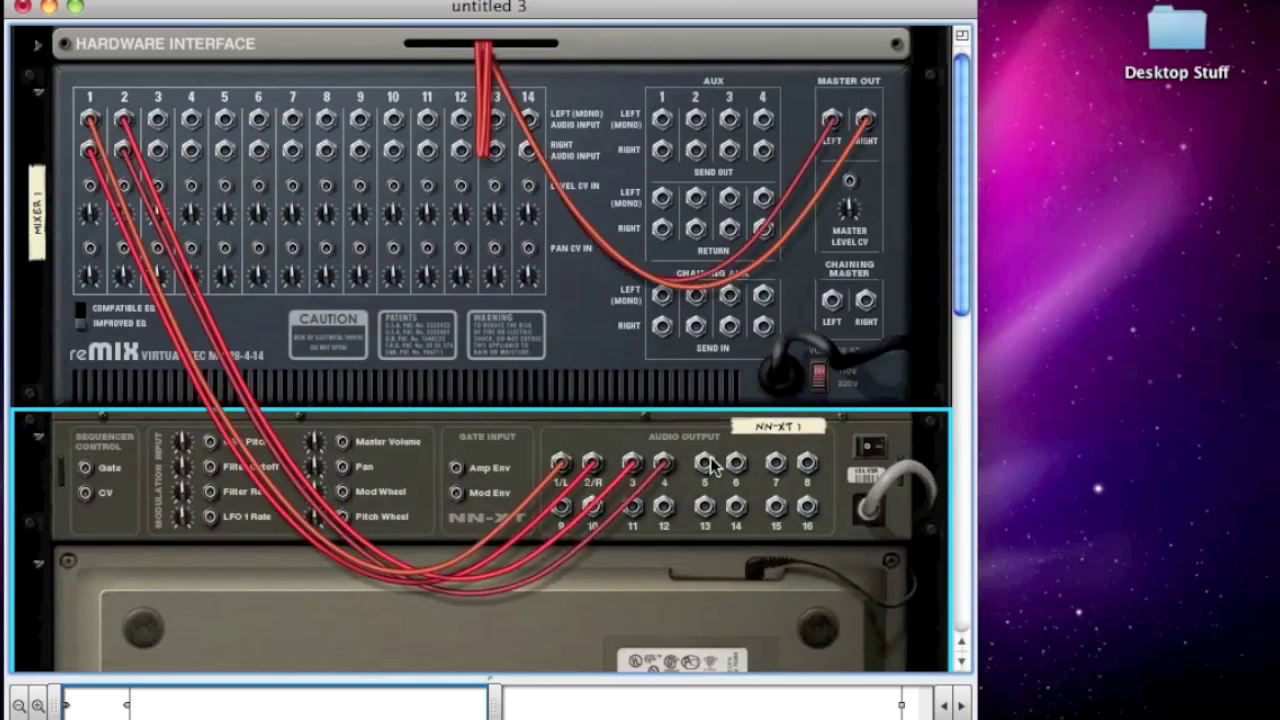
drag(704, 462, 158, 120)
key(Tab)
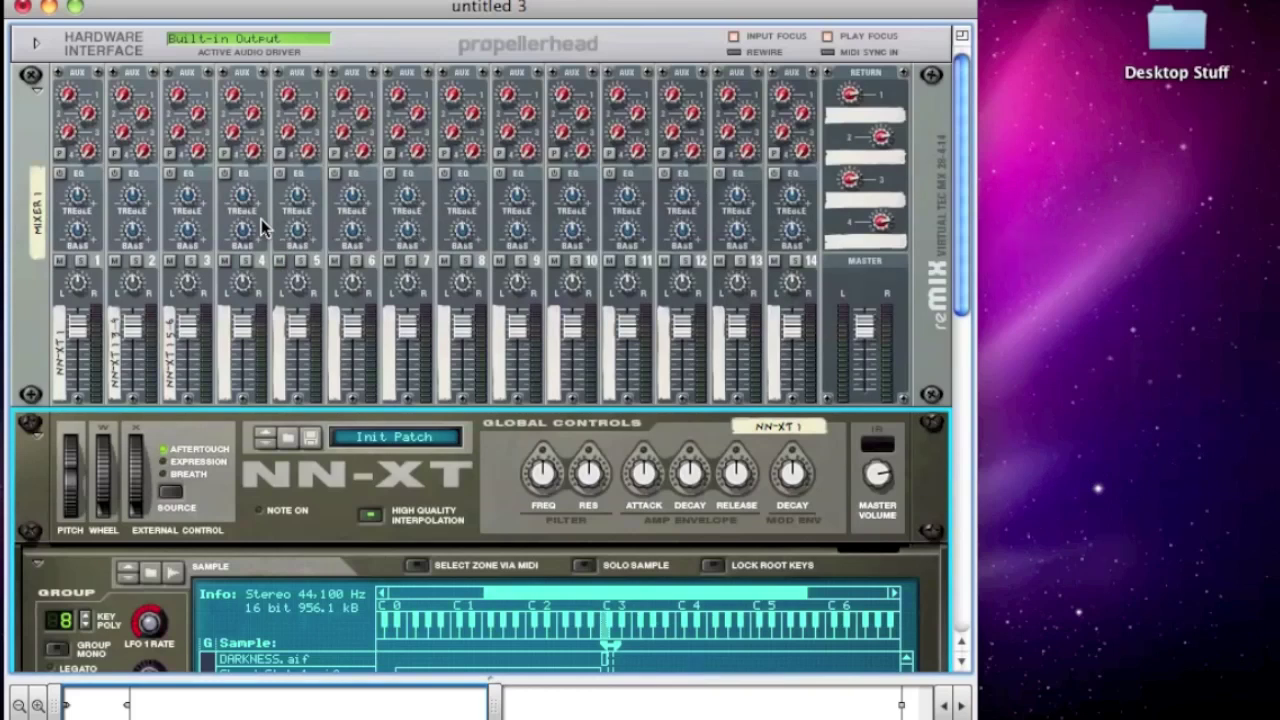
Step: Save the NN-XT patch as The Darkness.sxt in the Reason folder
scroll(266, 236, down, 2)
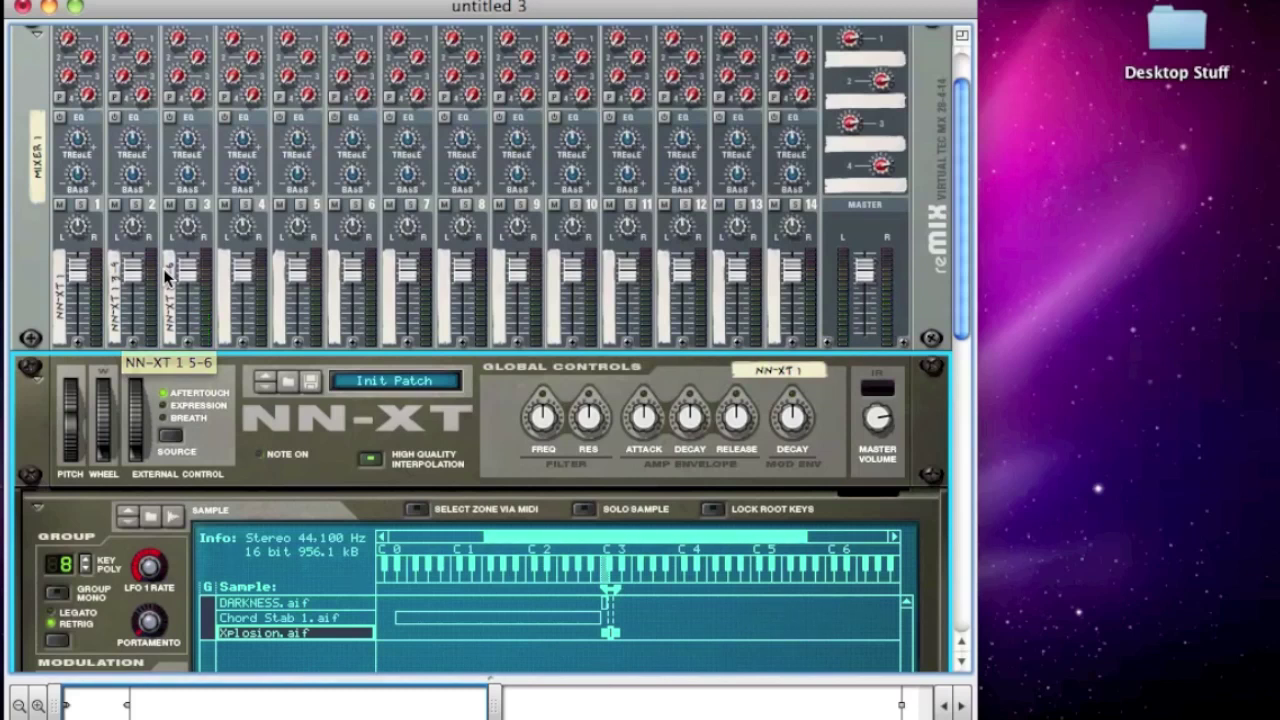
scroll(476, 392, down, 1)
scroll(476, 392, down, 10)
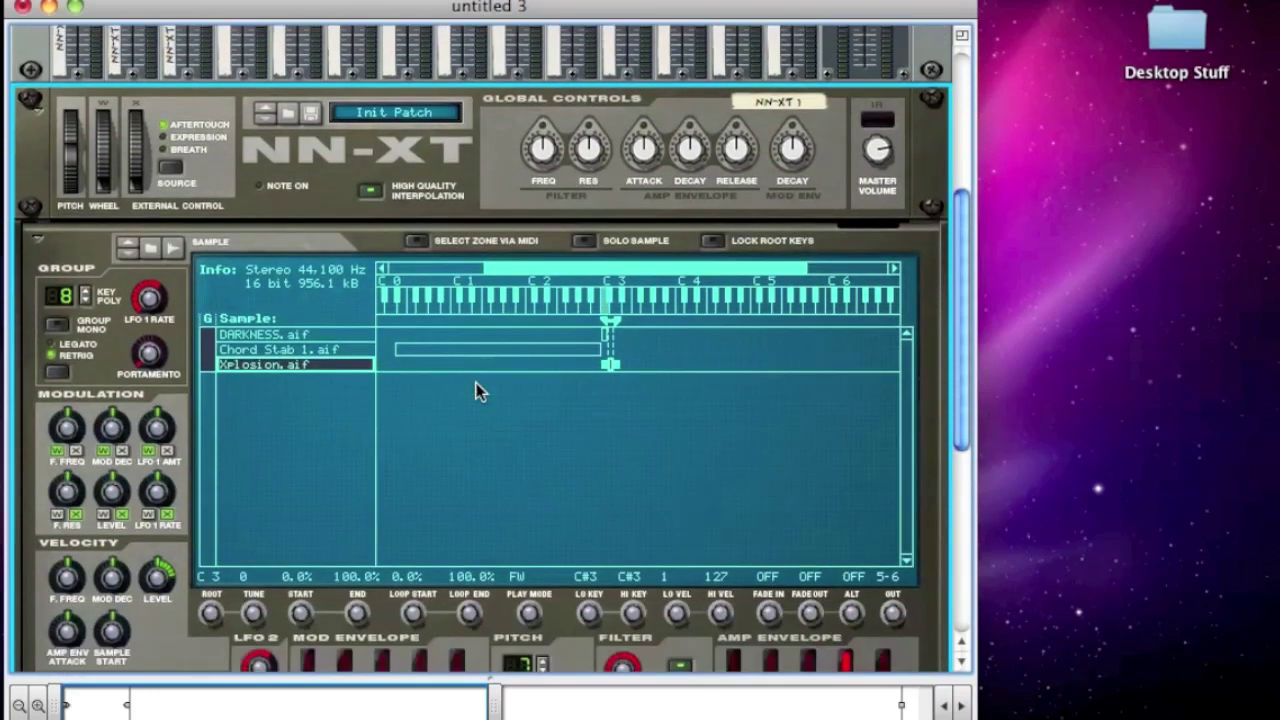
scroll(476, 392, down, 3)
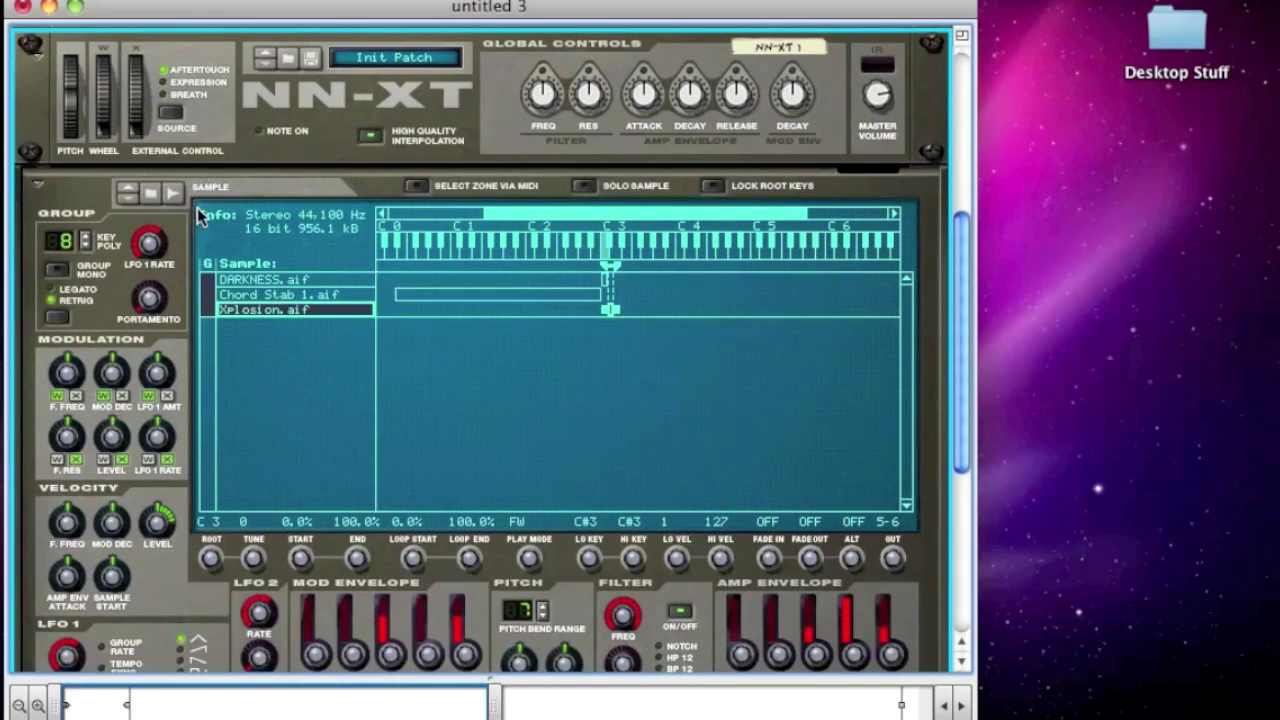
scroll(196, 198, up, 3)
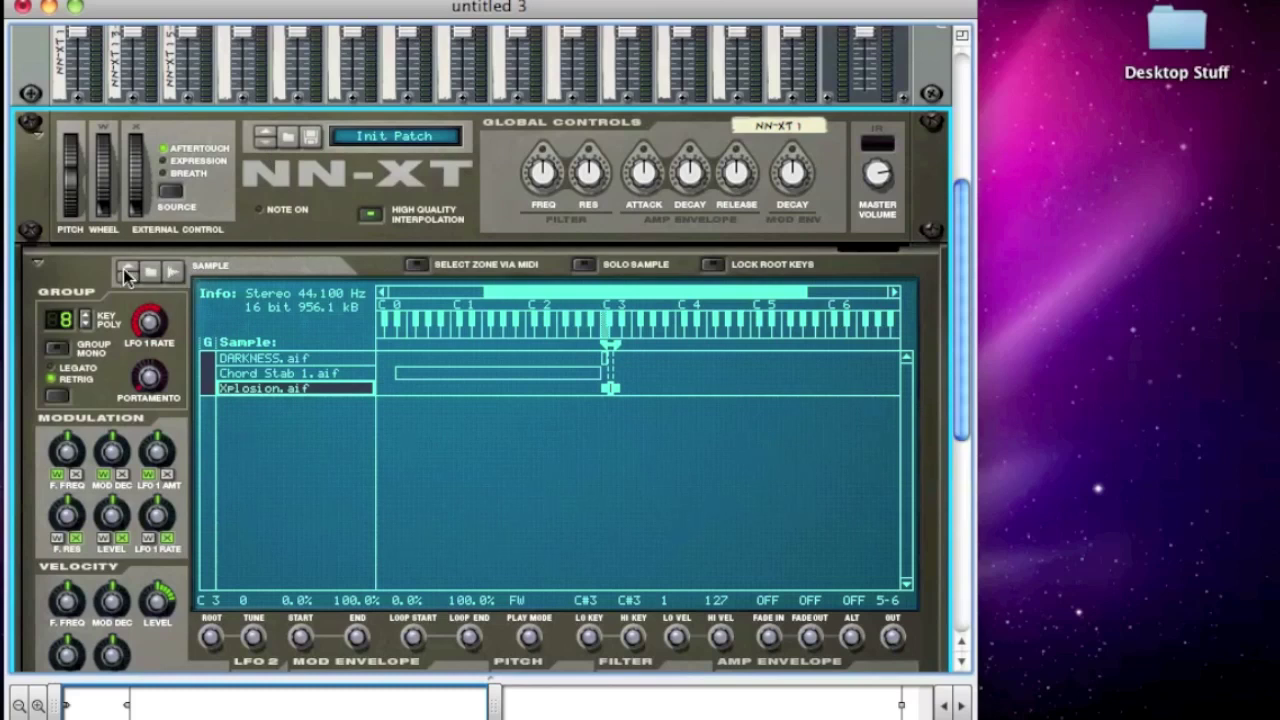
click(311, 137)
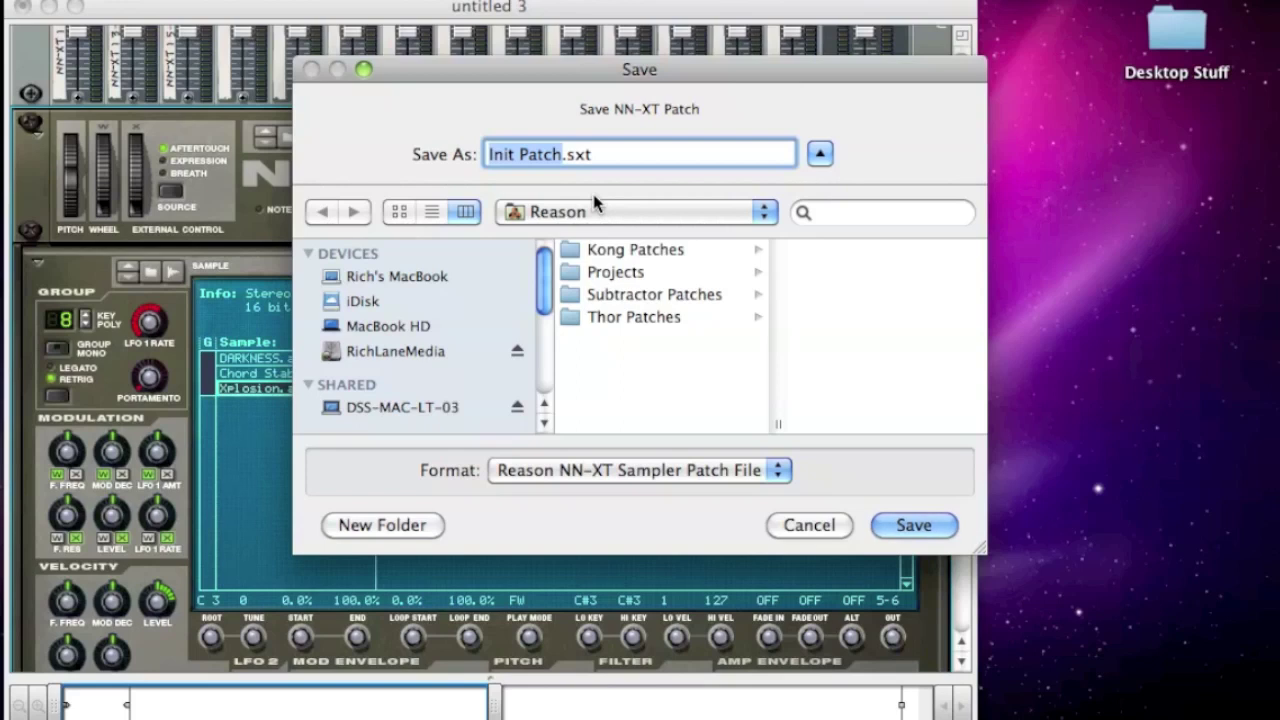
text(The Darkness)
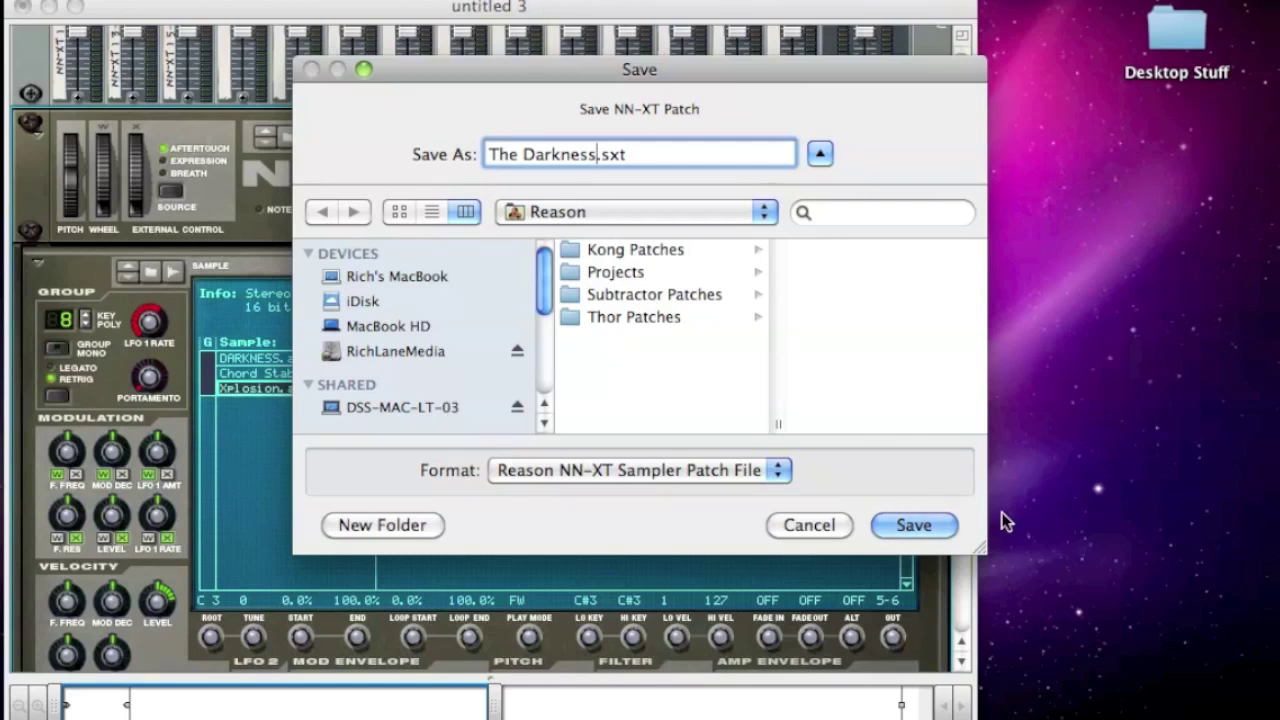
click(919, 527)
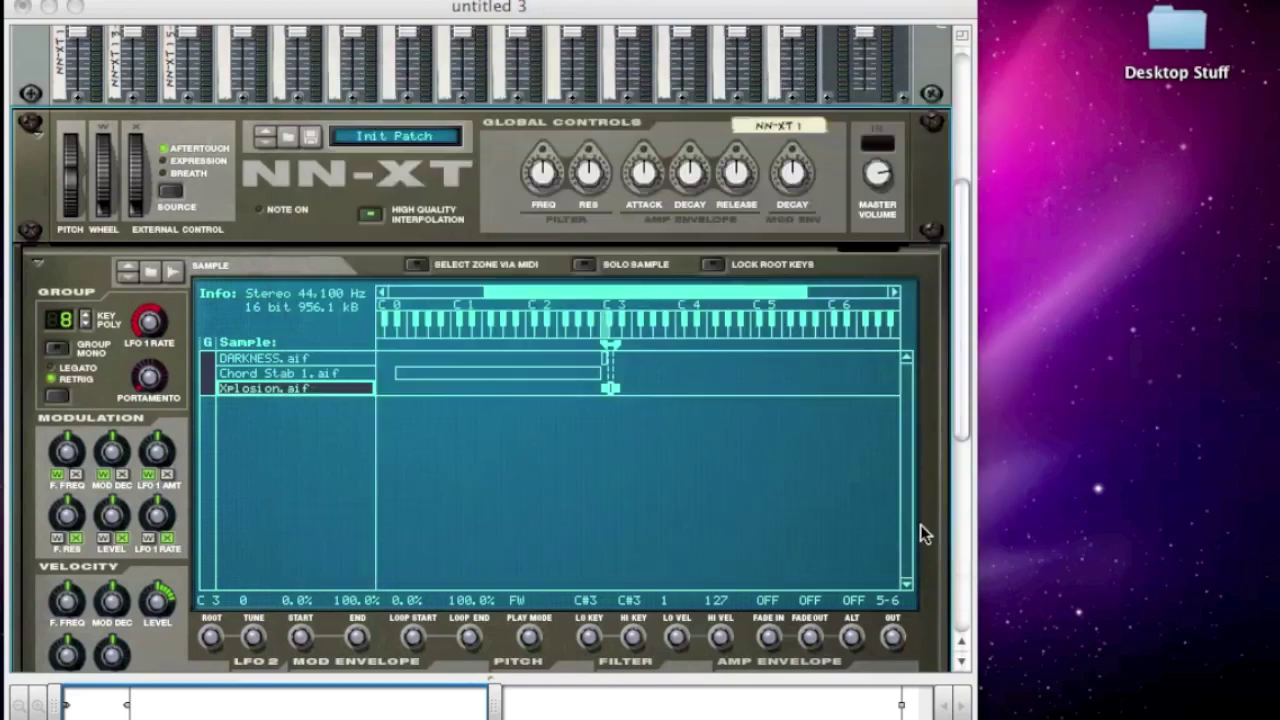